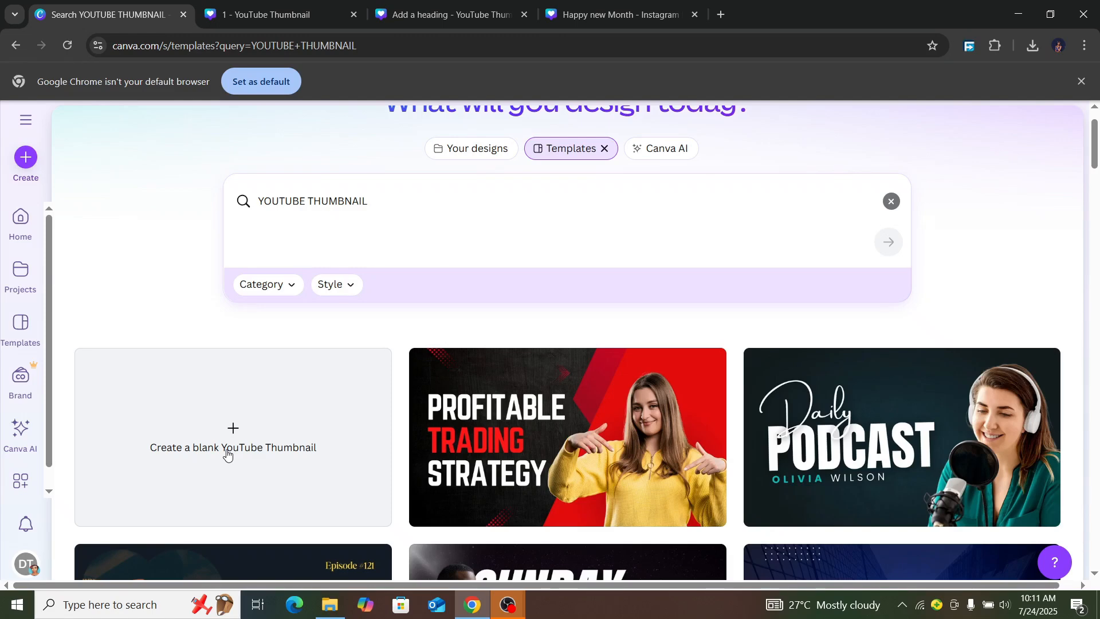
Step: Close the "1 - YouTube Thumbnail" tab and review both existing pages of the "Add a heading" thumbnail design
middle_click(309, 14)
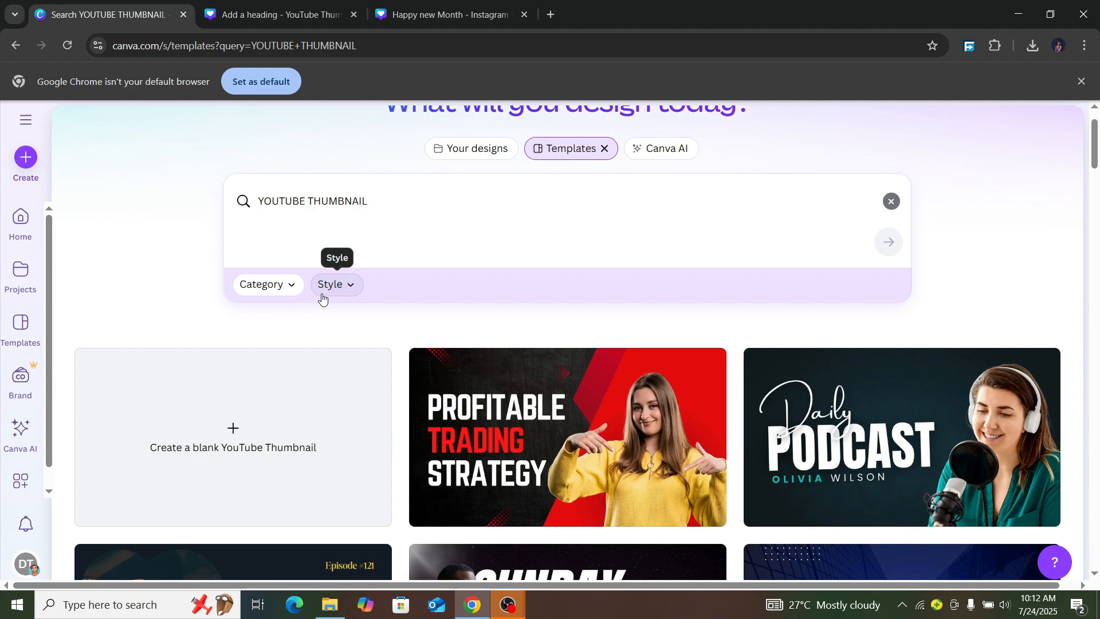
mouse_move(1097, 143)
left_mouse_down()
mouse_move(1092, 188)
mouse_move(1083, 127)
left_mouse_up()
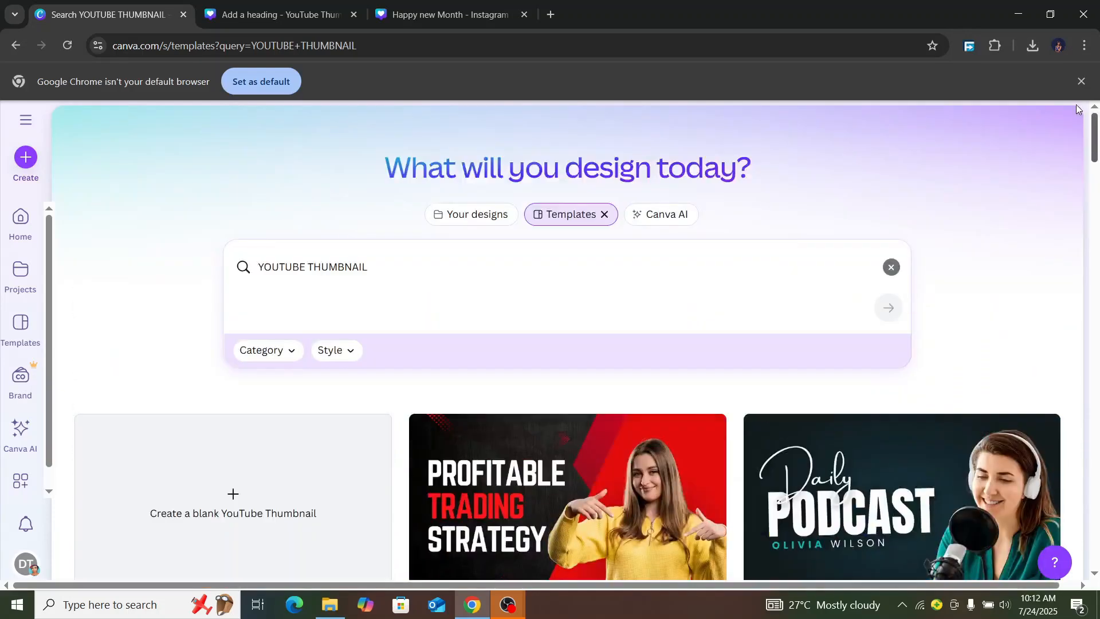
left_click(312, 15)
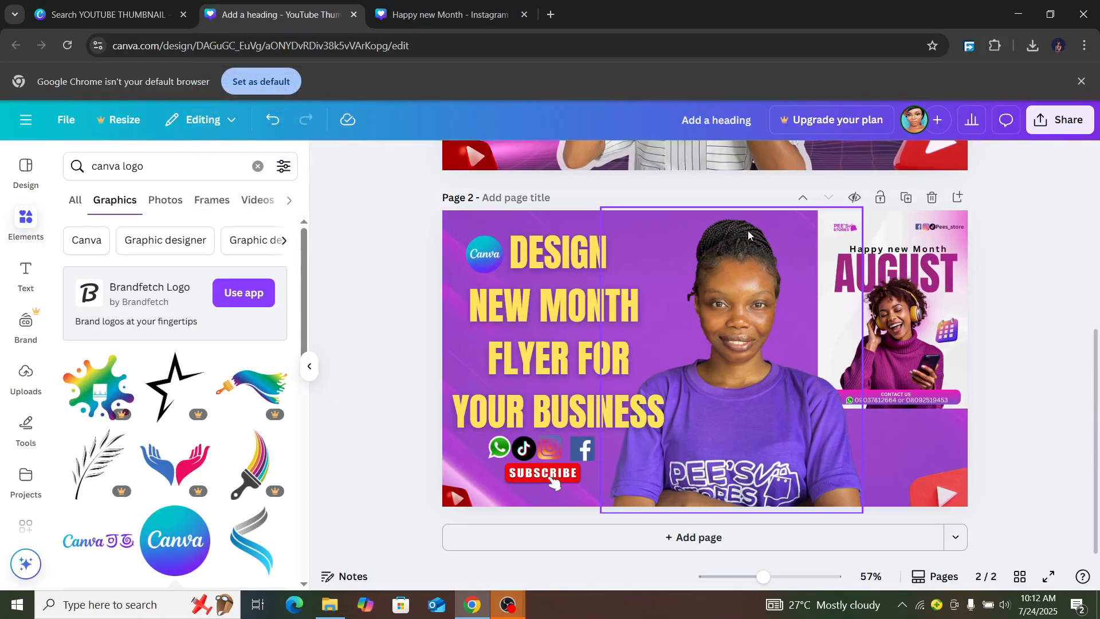
left_click_drag(1095, 390, 1068, 229)
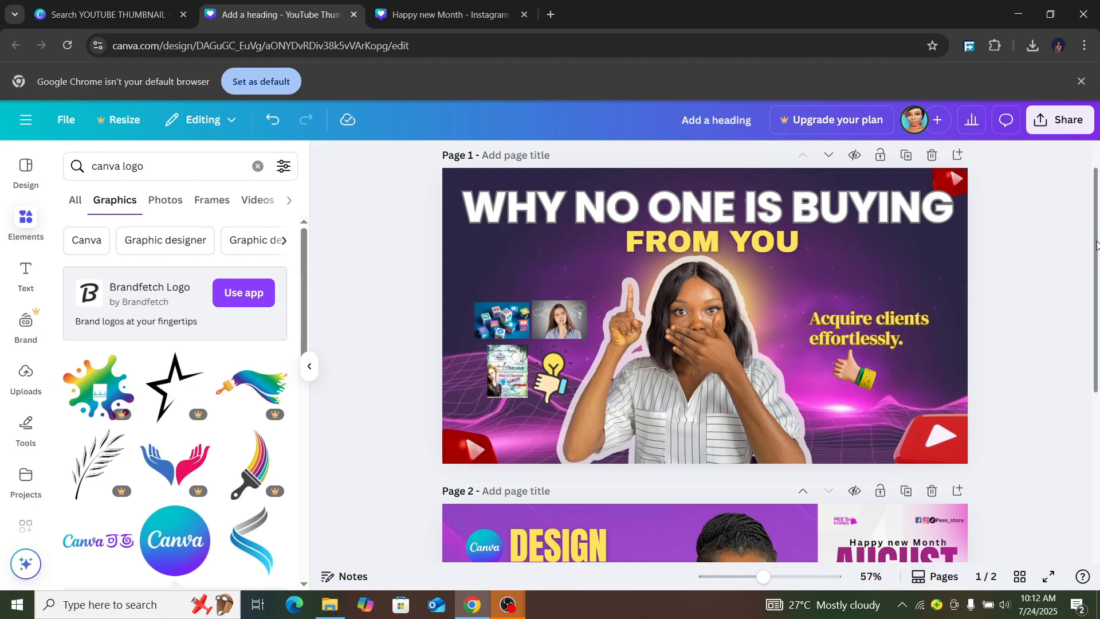
left_click_drag(1098, 245, 1099, 463)
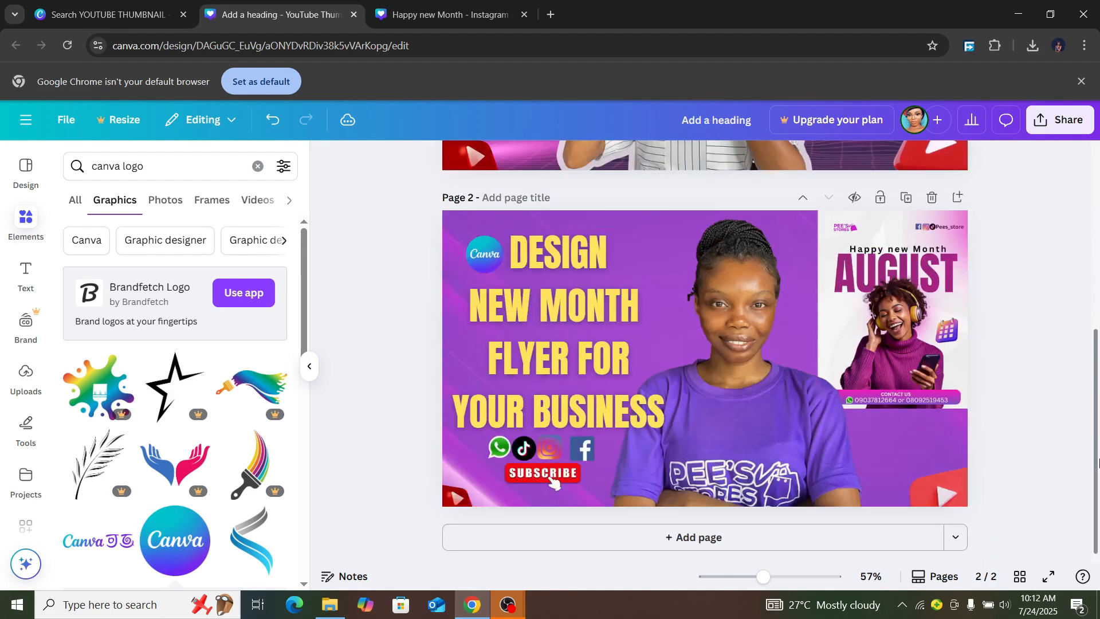
Step: Add a blank third page and place the uploaded purple grid landscape image on it
left_click(699, 539)
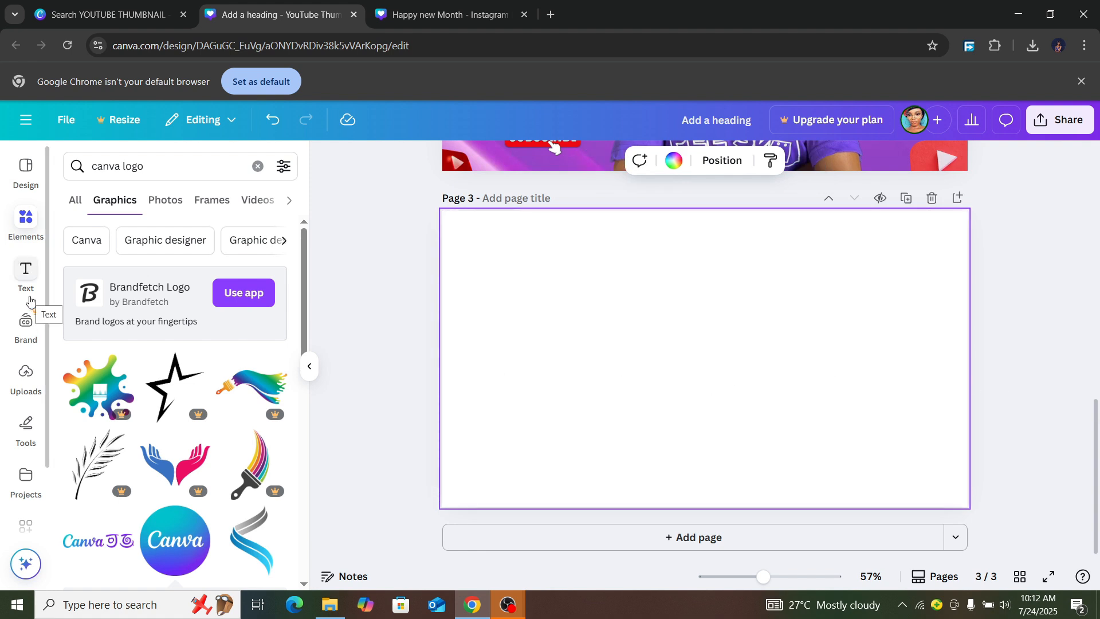
left_click(32, 380)
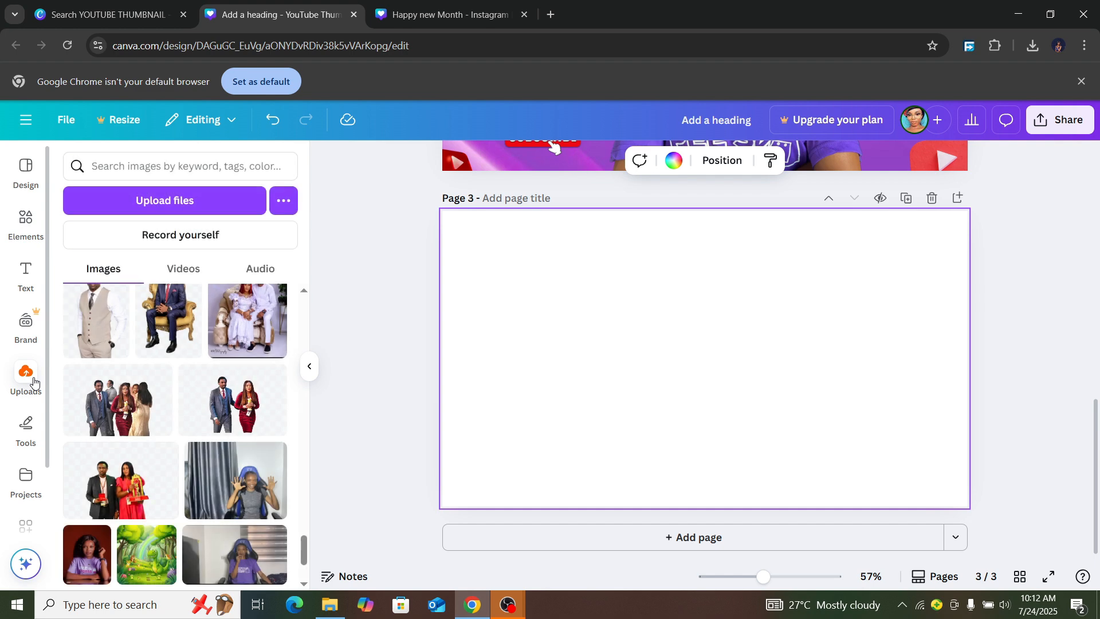
left_click_drag(301, 552, 290, 340)
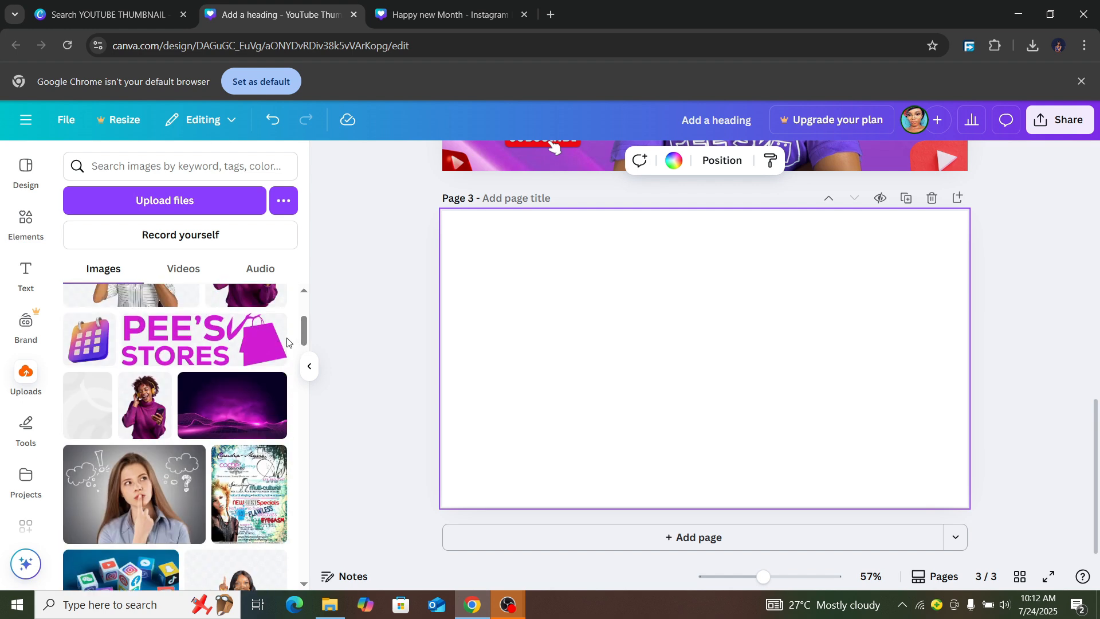
left_click(236, 411)
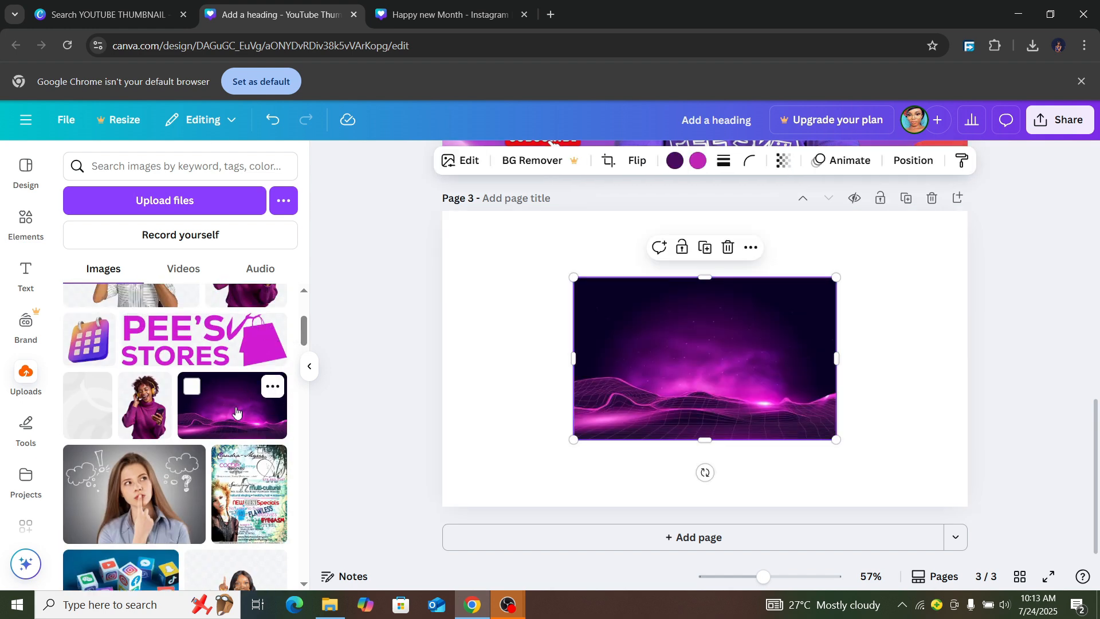
Step: Enlarge and reposition the purple landscape image so it covers the whole of page 3 as a background
left_click_drag(839, 276, 992, 182)
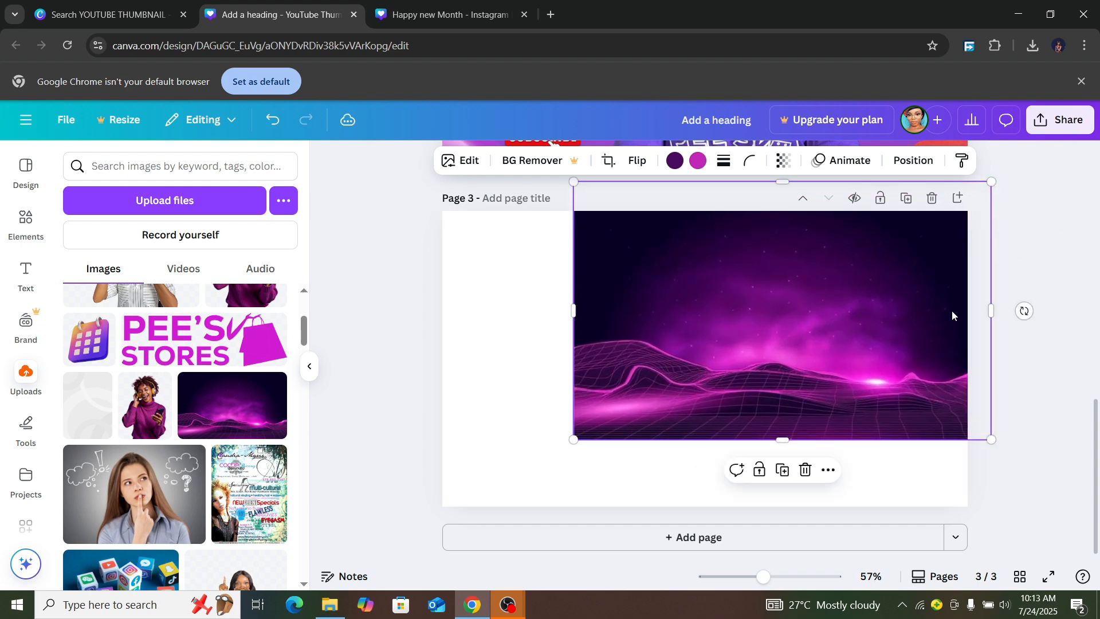
left_click_drag(992, 439, 1024, 480)
left_click_drag(873, 418, 743, 454)
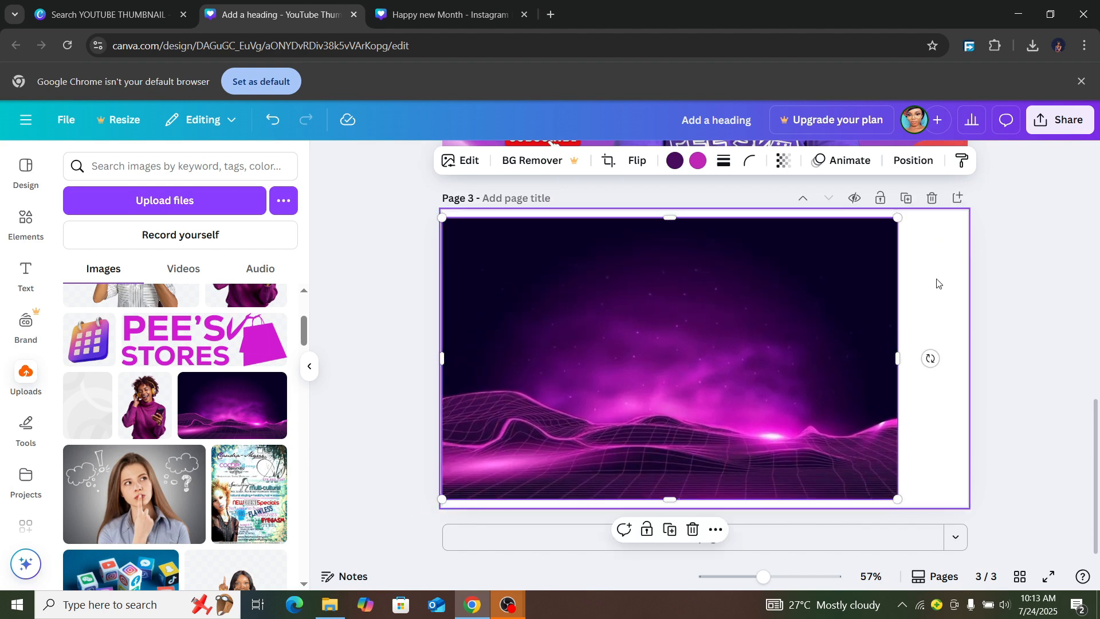
left_click_drag(898, 218, 1012, 187)
left_click_drag(878, 335, 863, 366)
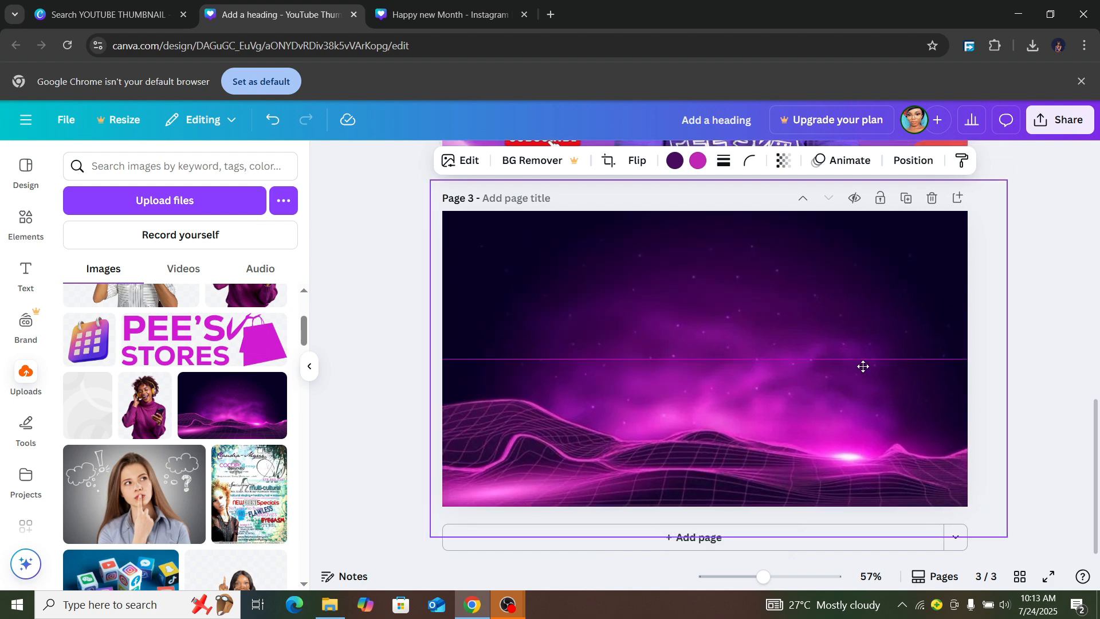
Step: Set the background image's transparency to 91
left_click(783, 160)
mouse_move(816, 220)
left_mouse_down()
mouse_move(793, 223)
mouse_move(809, 226)
left_mouse_up()
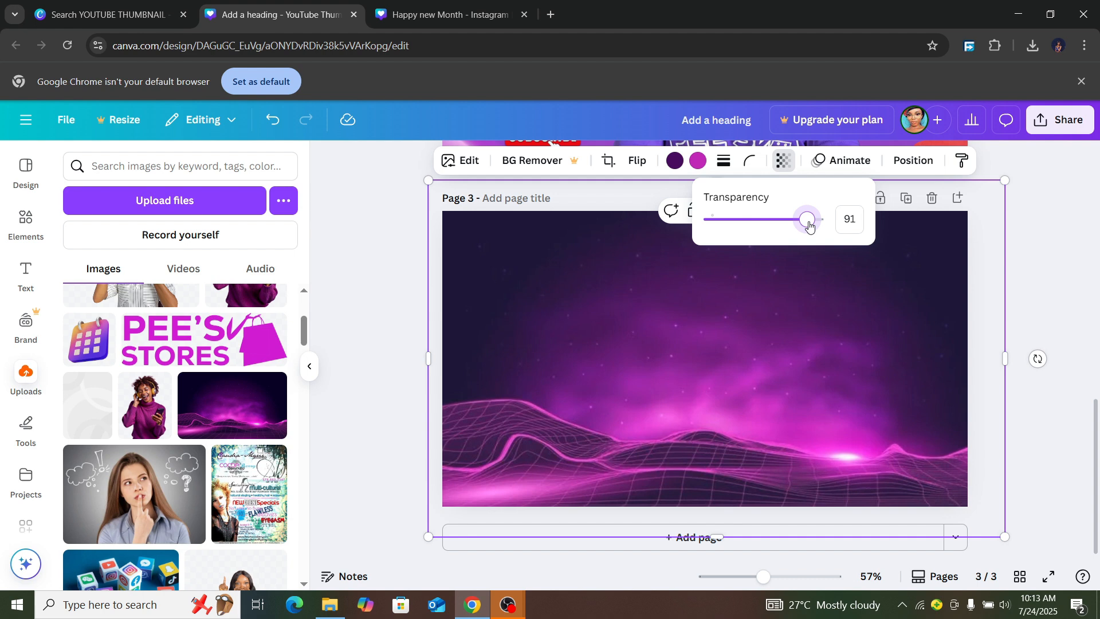
left_click(1060, 314)
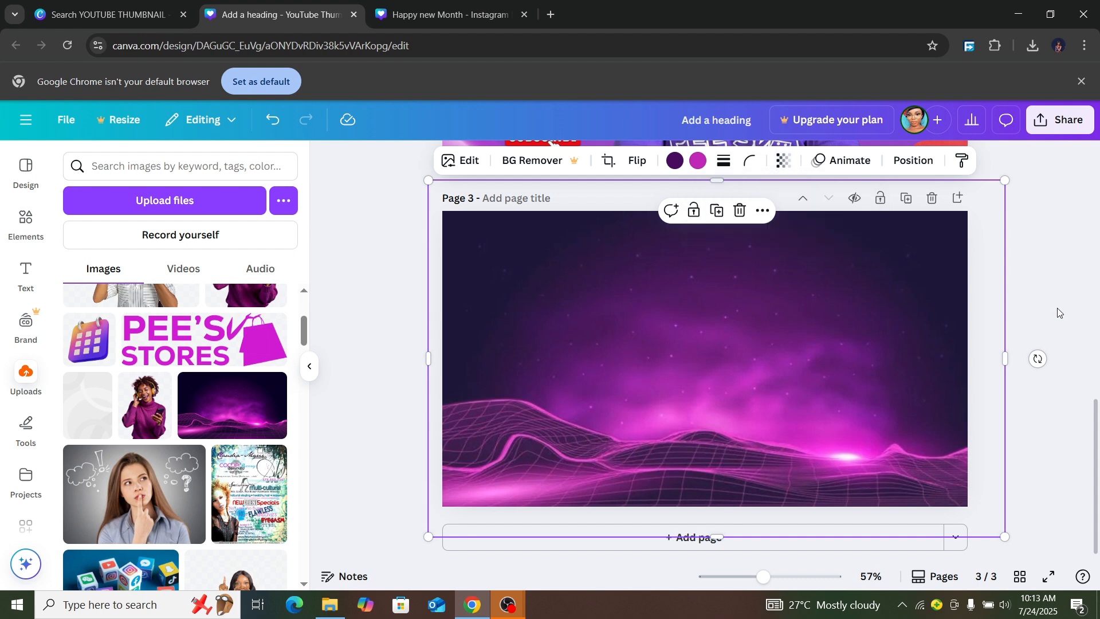
Step: Add a heading reading "WHY NO ONE IS BUYING FROM YOU" to page 3, wrapped onto two lines
left_click(25, 274)
left_click(197, 367)
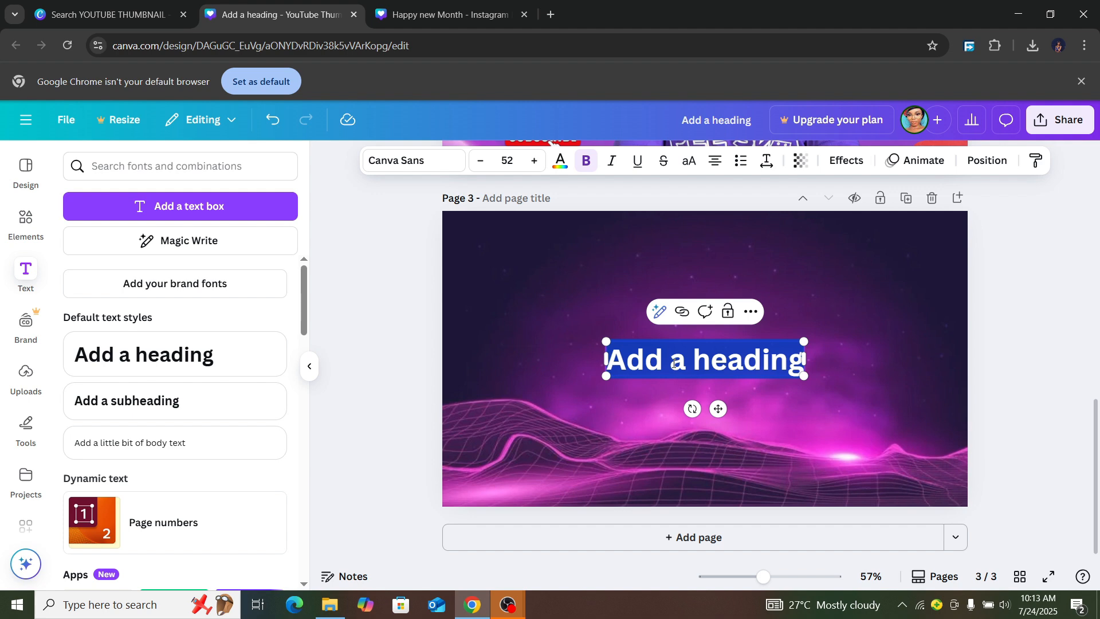
type("WH")
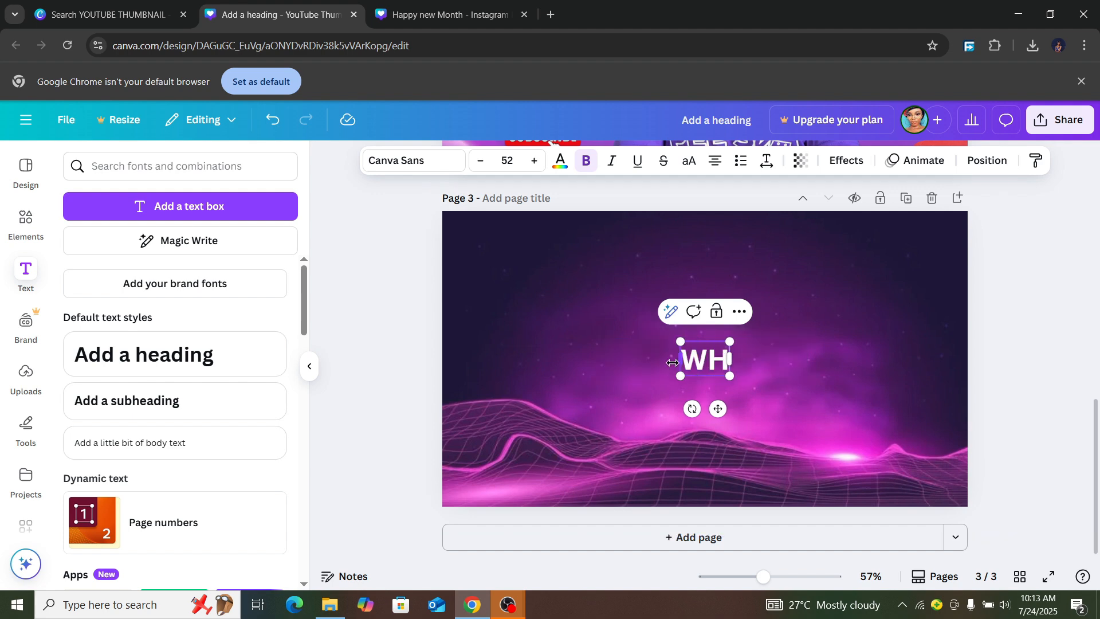
type("Y NO")
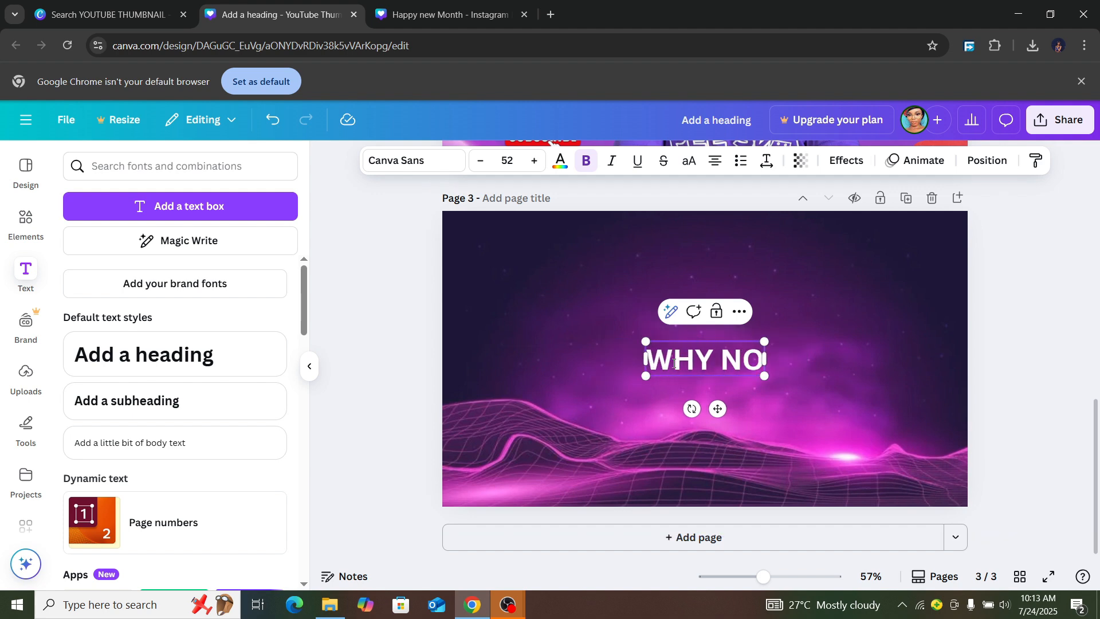
type(" ONE IS BUY")
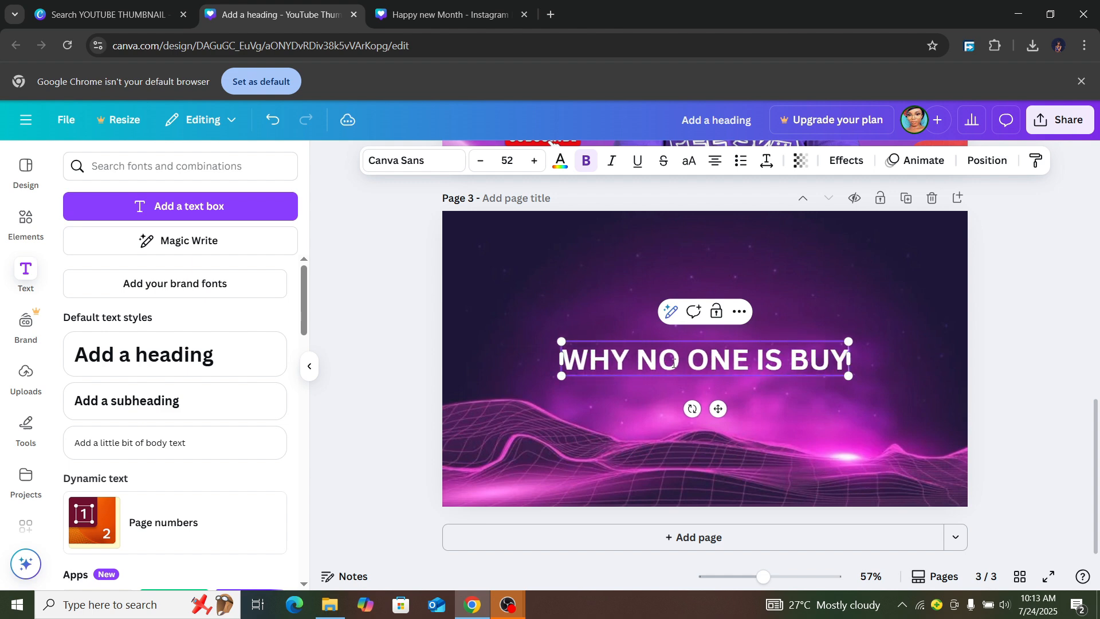
type("ING FRO")
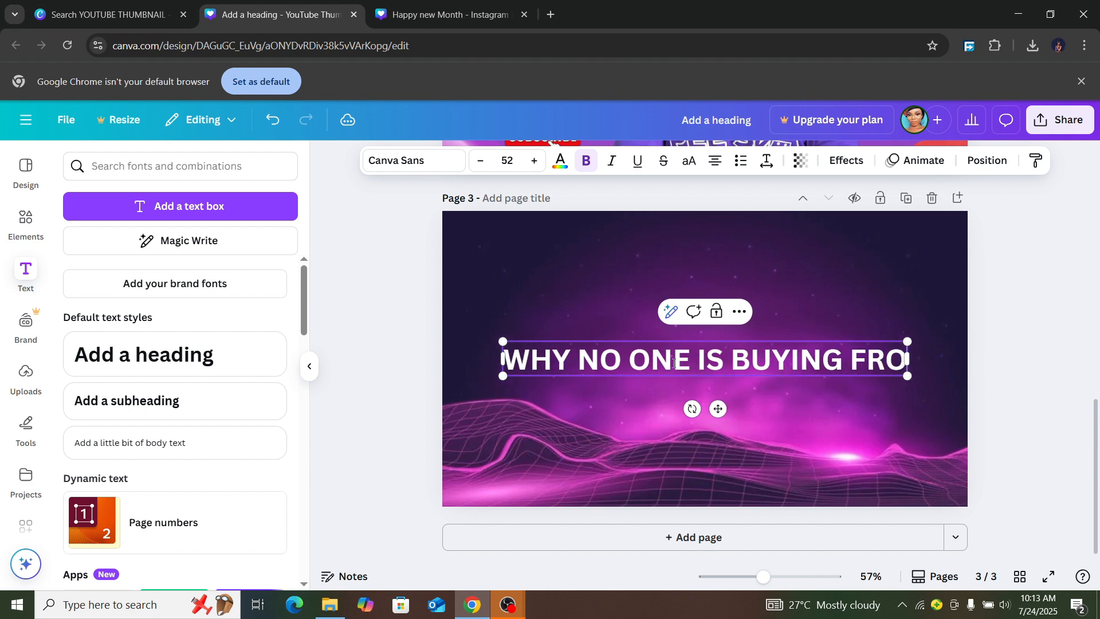
type("M YOU")
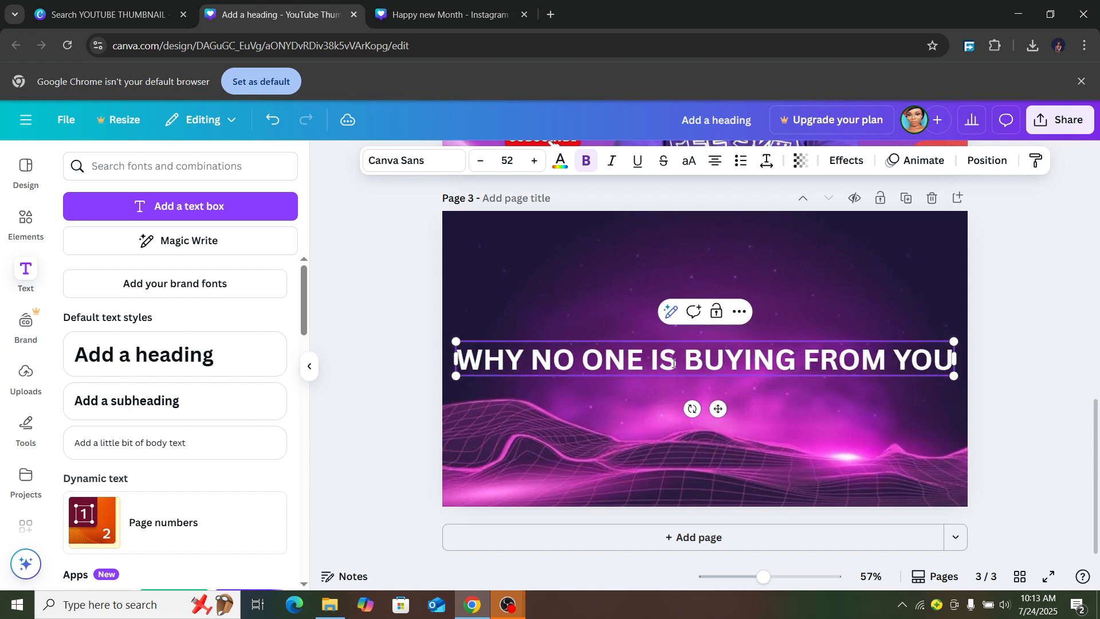
left_click(911, 383)
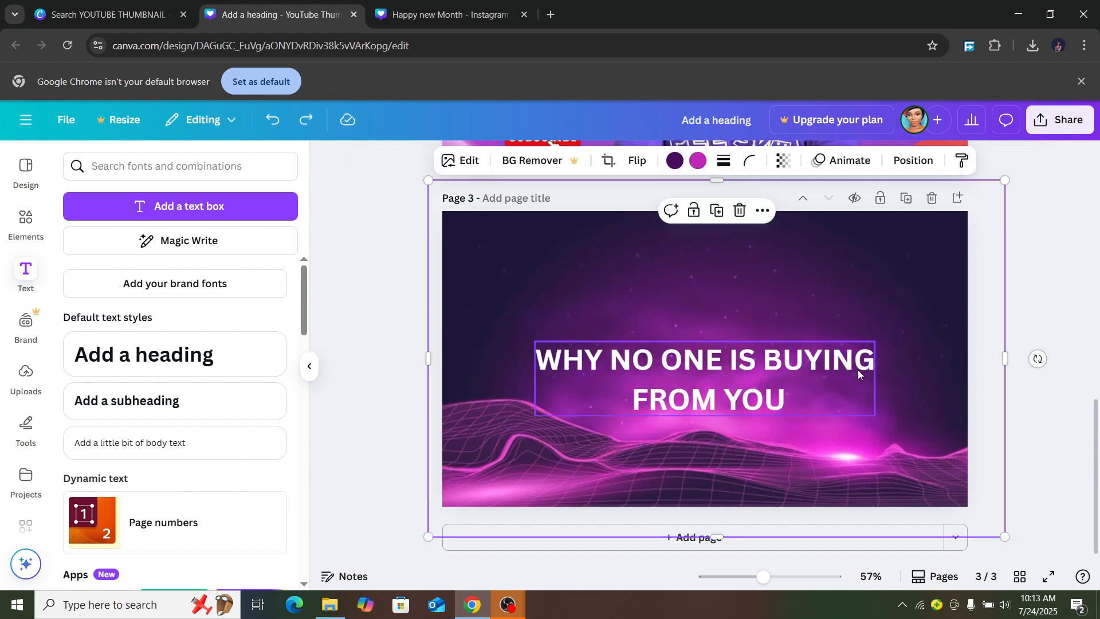
Step: Increase the heading's font size by a few steps and move it to the upper edge of the page
left_click(846, 363)
left_click(535, 161)
left_click(535, 161)
left_click(534, 161)
left_click(535, 161)
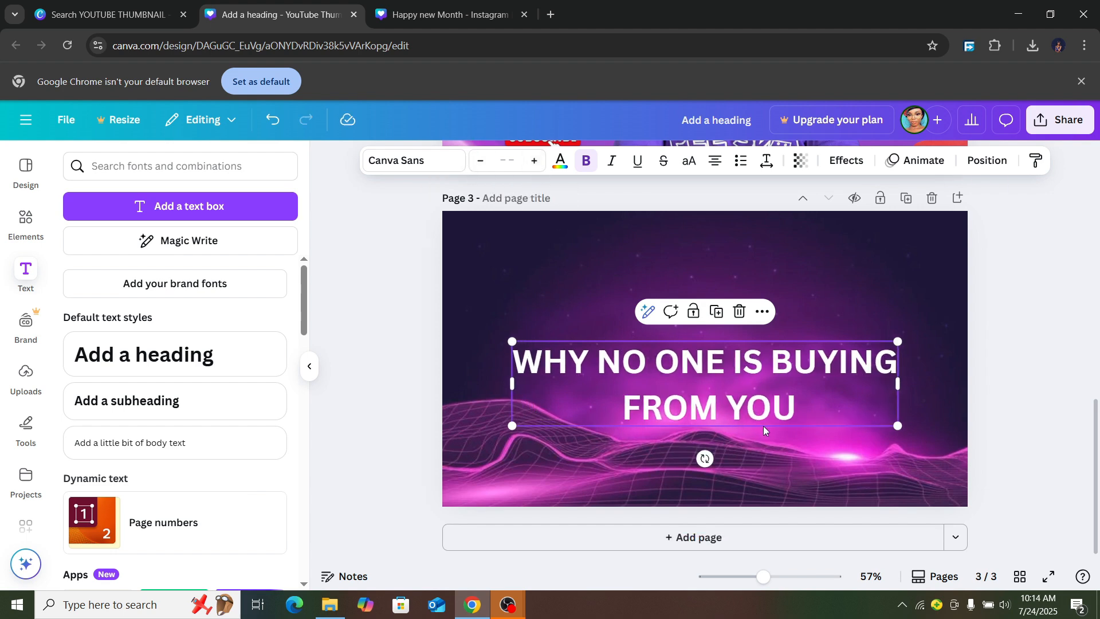
left_click_drag(760, 408, 746, 287)
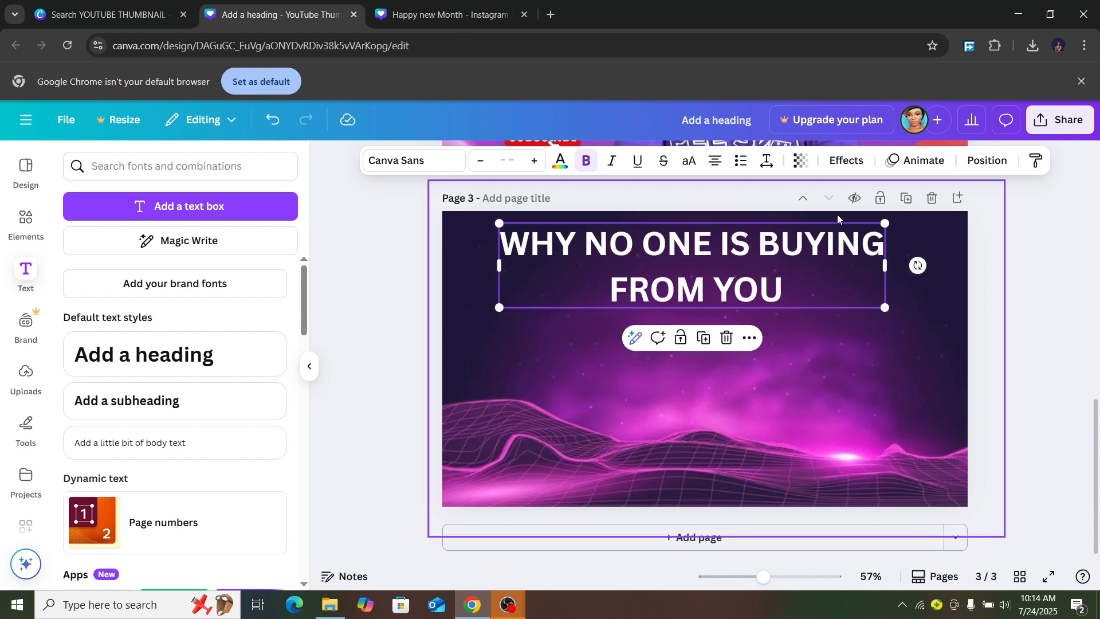
Step: Reduce the heading's line spacing to bring its two lines closer together
left_click(774, 163)
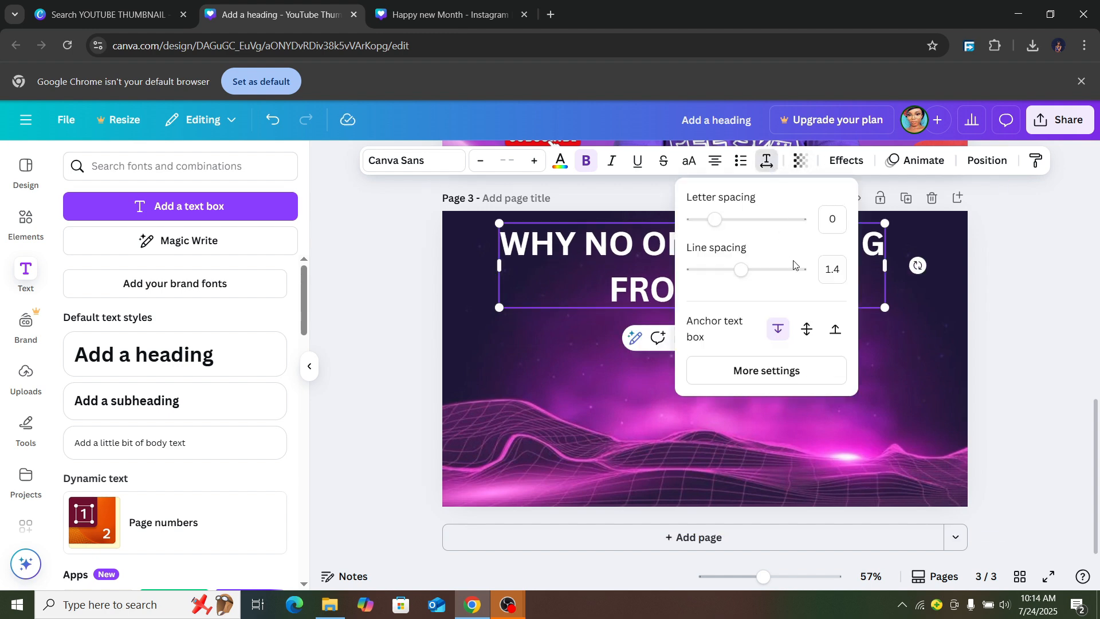
left_click_drag(742, 272, 726, 270)
left_click(1041, 308)
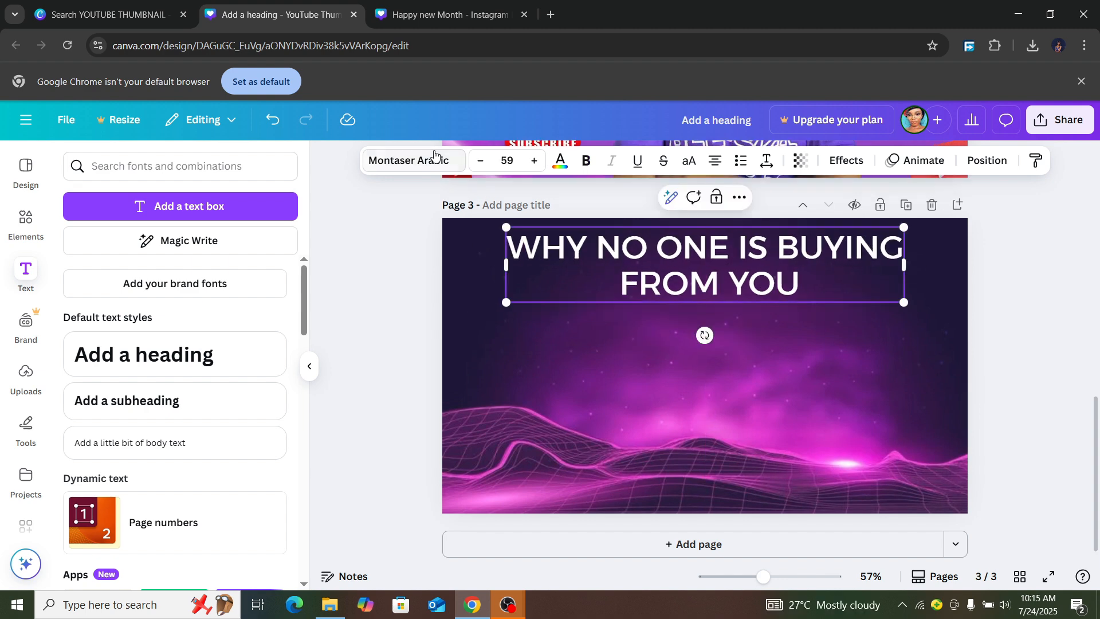
Step: Search the fonts for "Pop" and apply Poppins to the heading's first line, "WHY NO ONE IS BUYING"
left_click(436, 160)
left_click(139, 235)
key("BackSpace")
key("BackSpace")
key("BackSpace")
key("BackSpace")
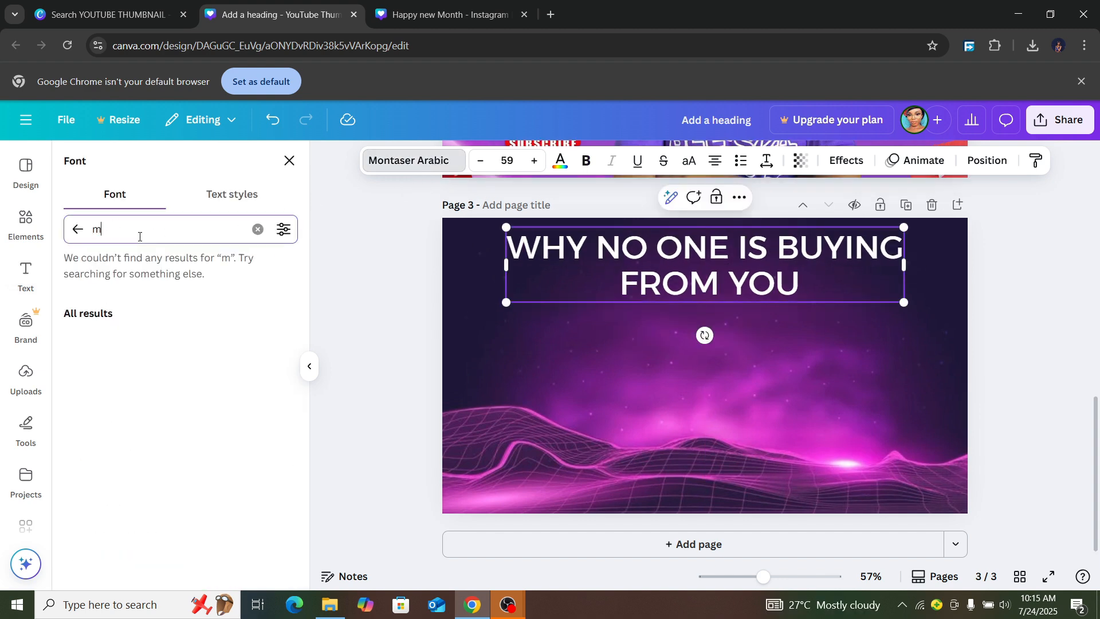
type("POPSIN")
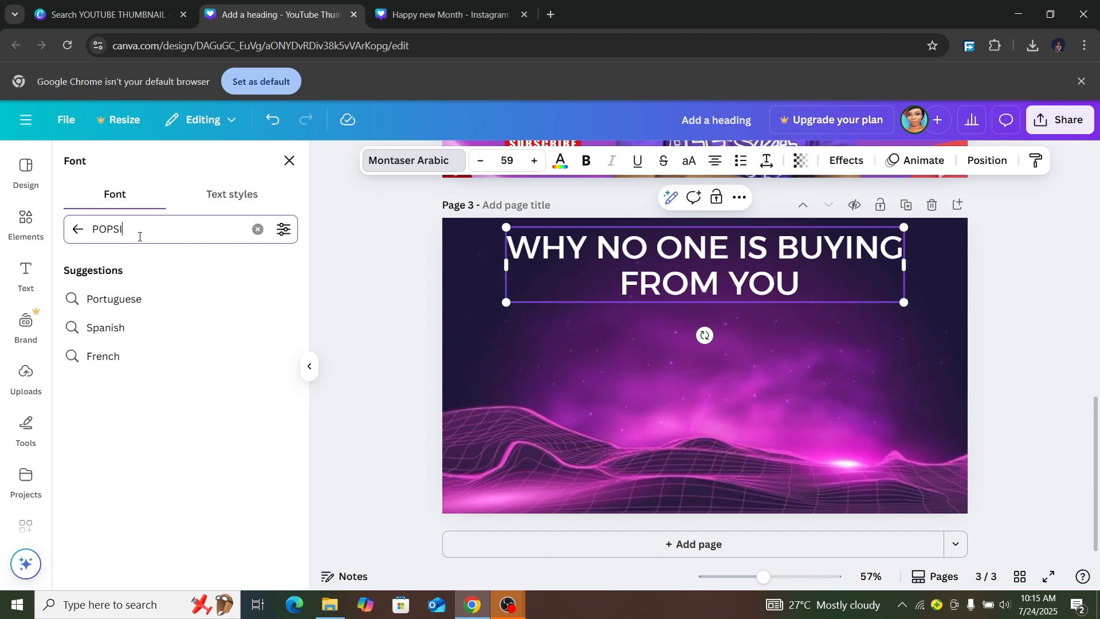
key("BackSpace")
key("BackSpace")
key("BackSpace")
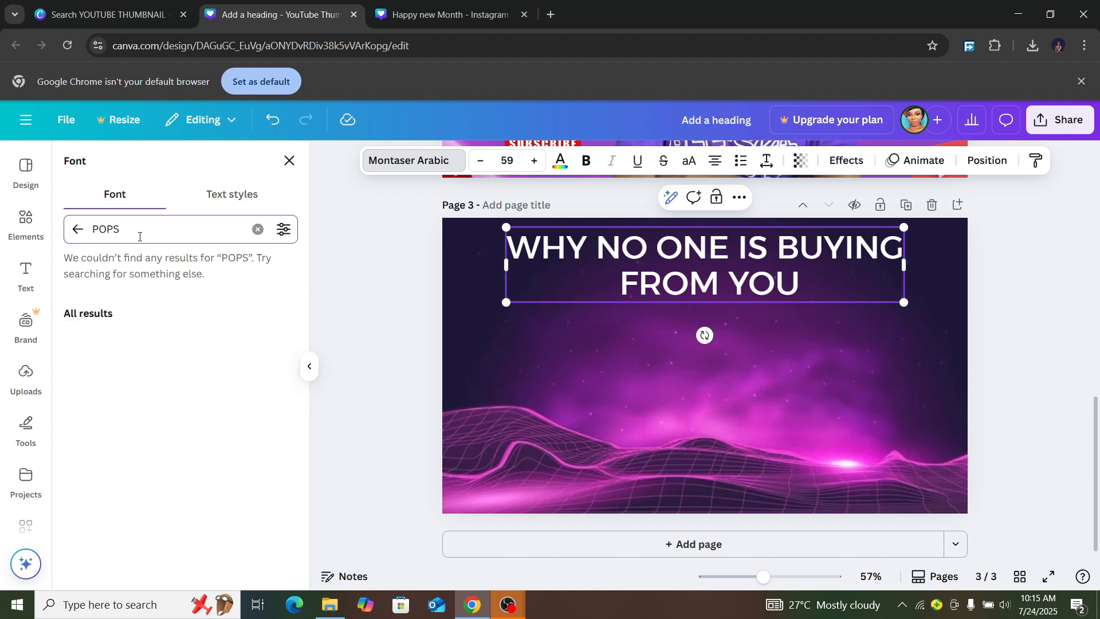
type("PSIN")
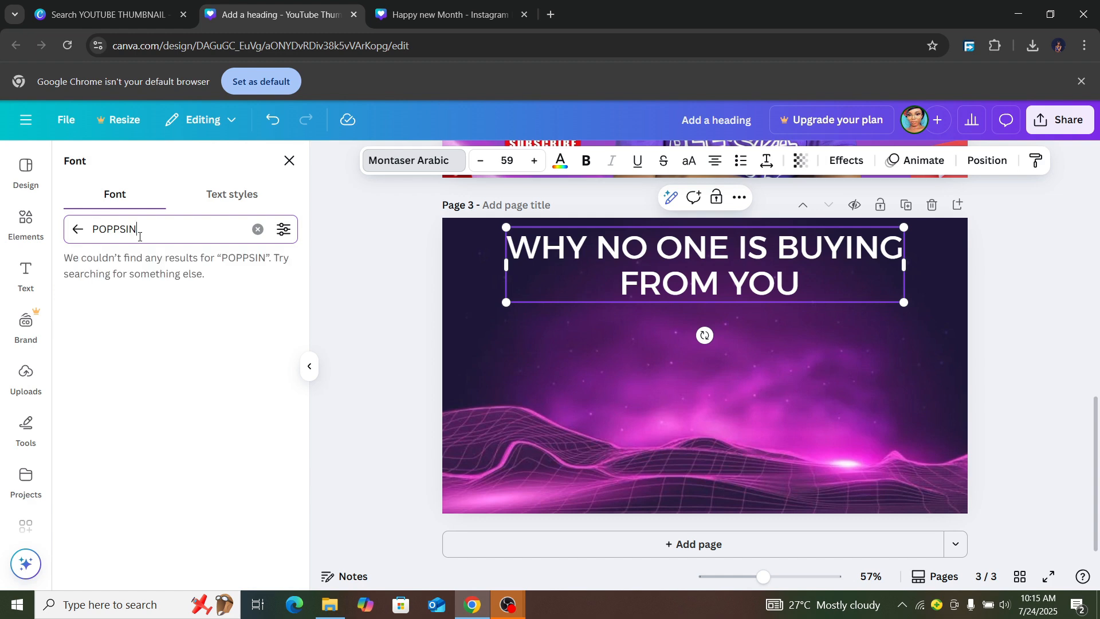
left_click_drag(139, 237, 98, 231)
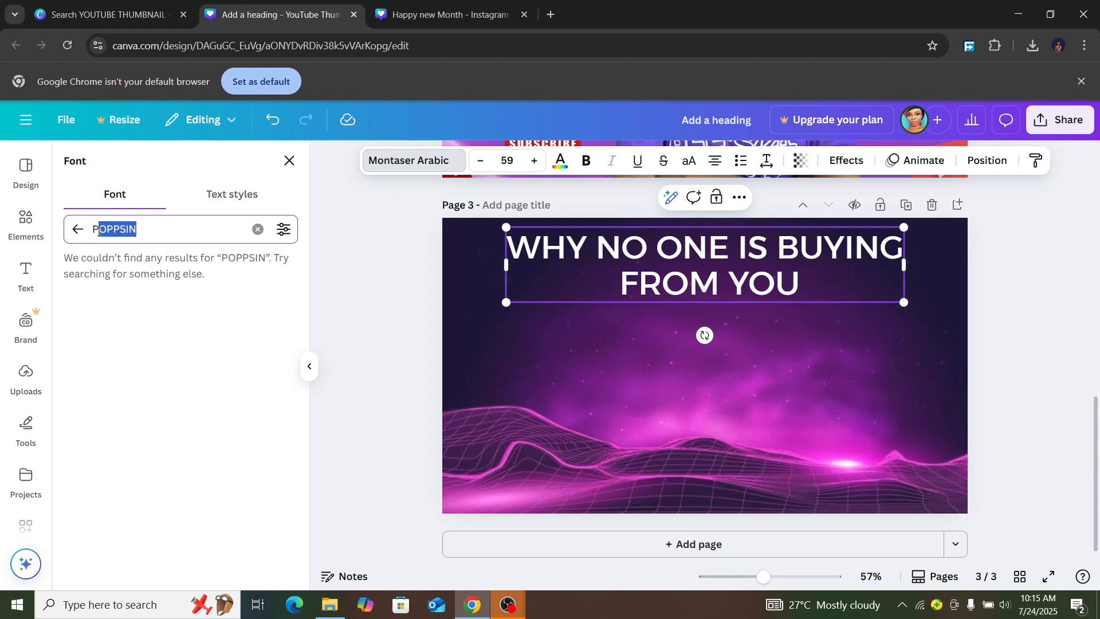
key("BackSpace")
type("pp")
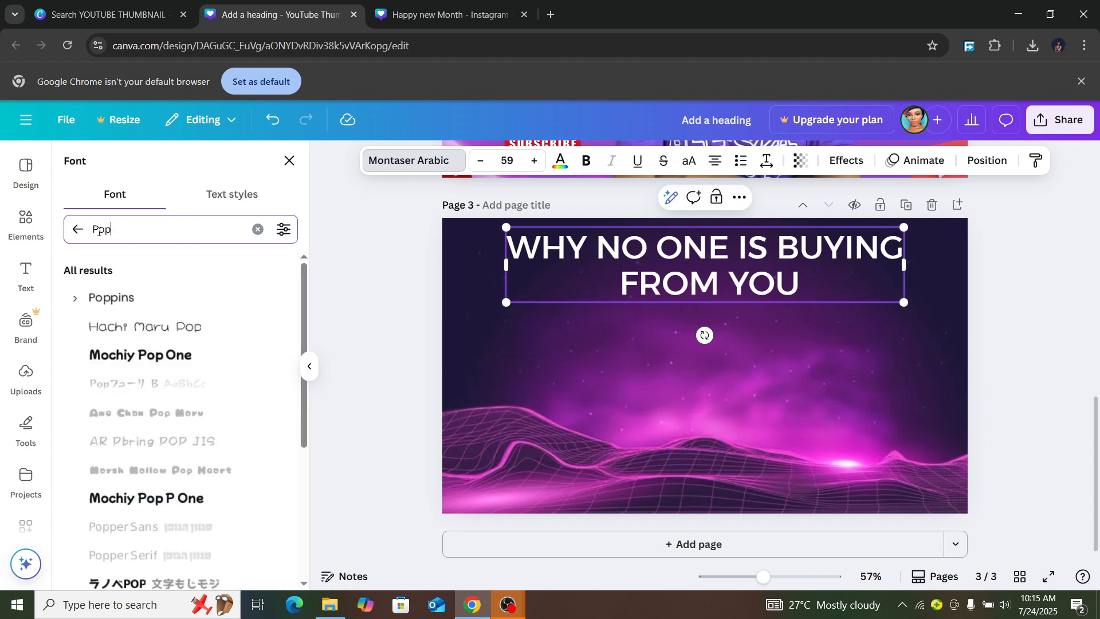
left_click(117, 297)
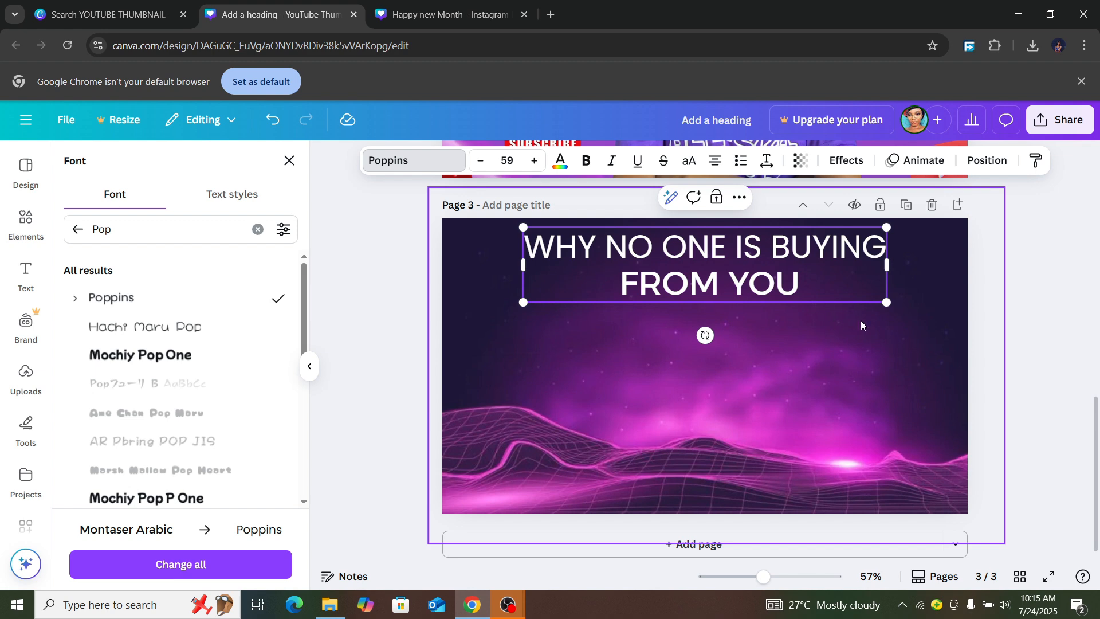
Step: Enlarge the heading to a font size of about 71 and apply Poppins to the words "FROM YOU"
left_click_drag(887, 303, 953, 351)
left_click_drag(844, 253, 778, 253)
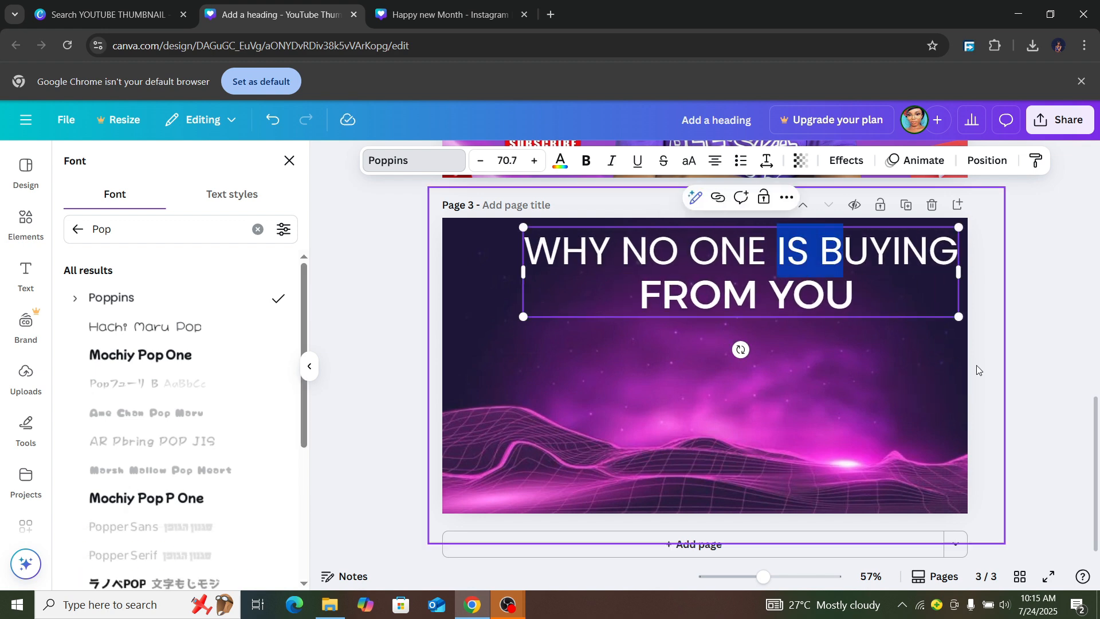
left_click_drag(855, 296, 644, 302)
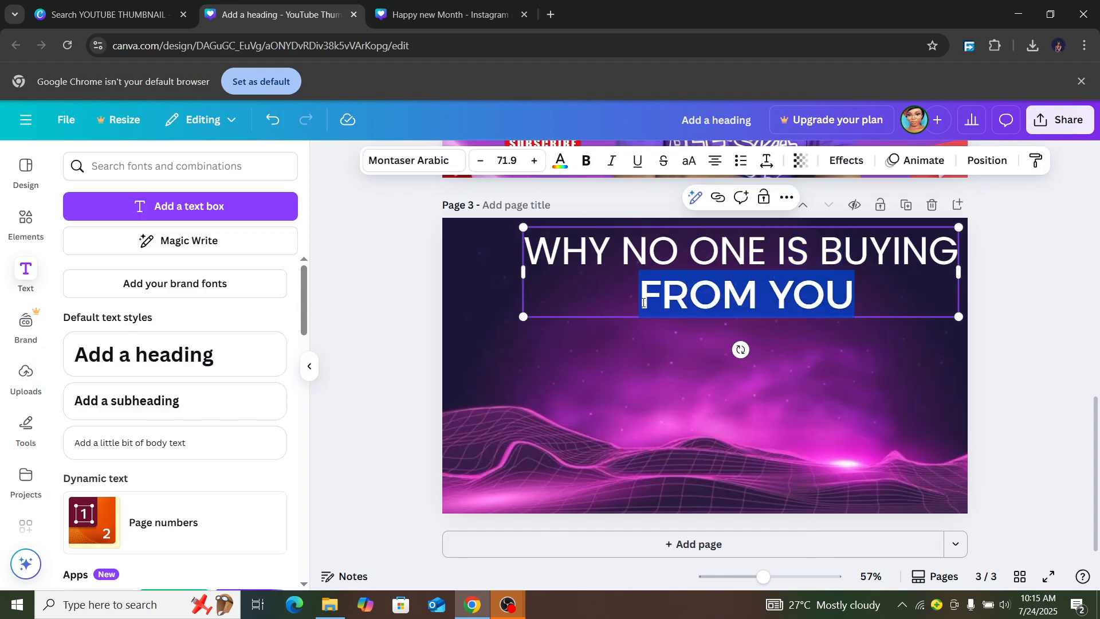
left_click(438, 160)
left_click(169, 299)
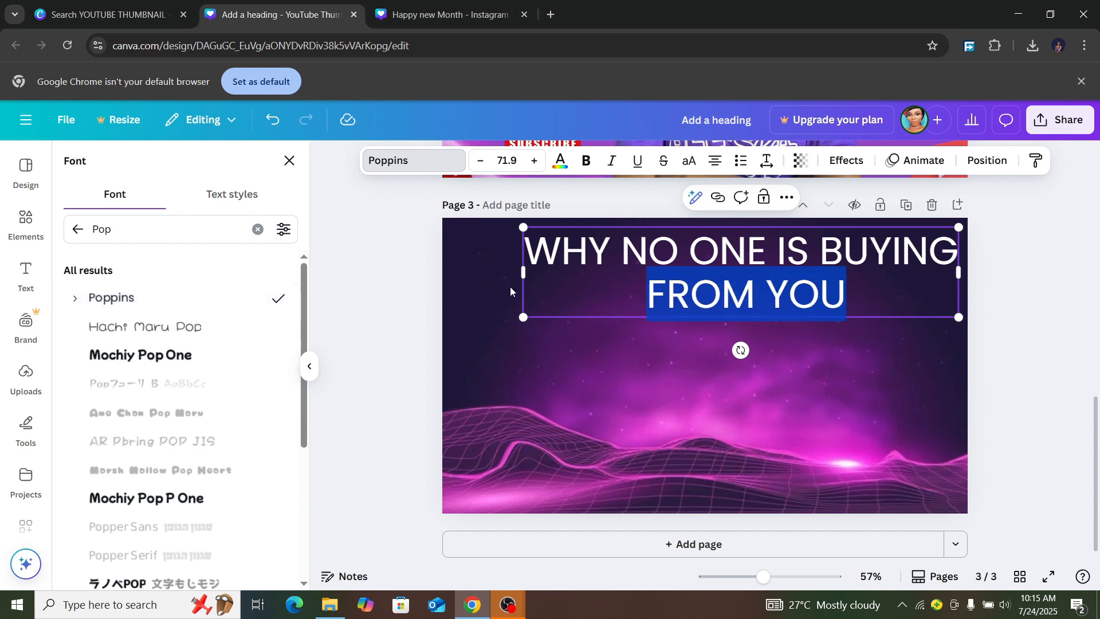
Step: Make both lines of the heading, "WHY NO ONE IS BUYING" and "FROM YOU", bold
left_click(586, 161)
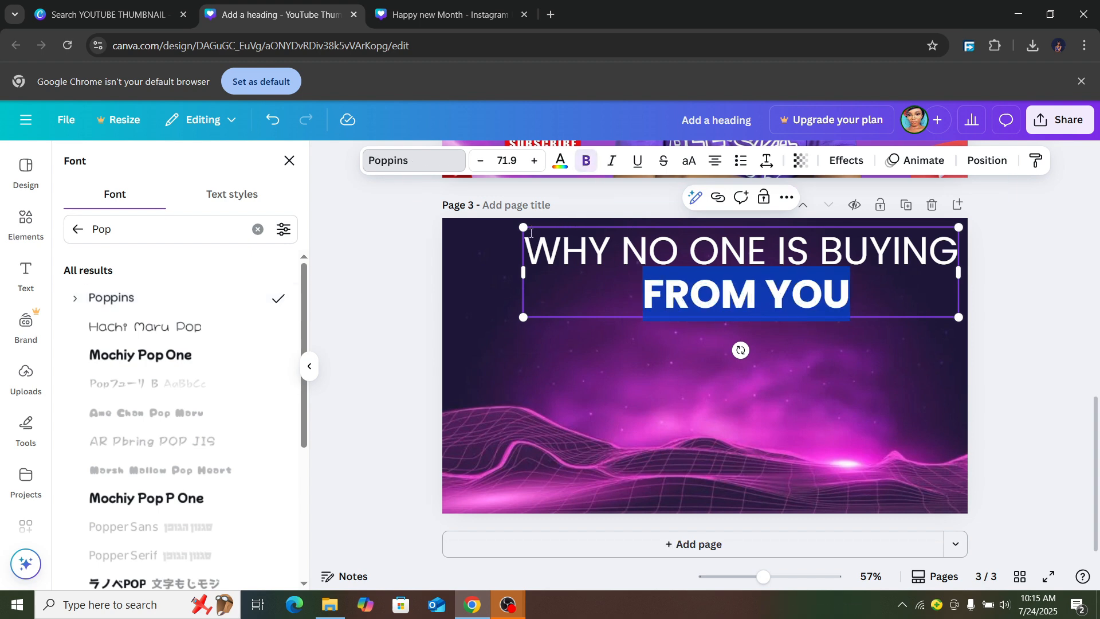
left_click(501, 305)
left_click(607, 246)
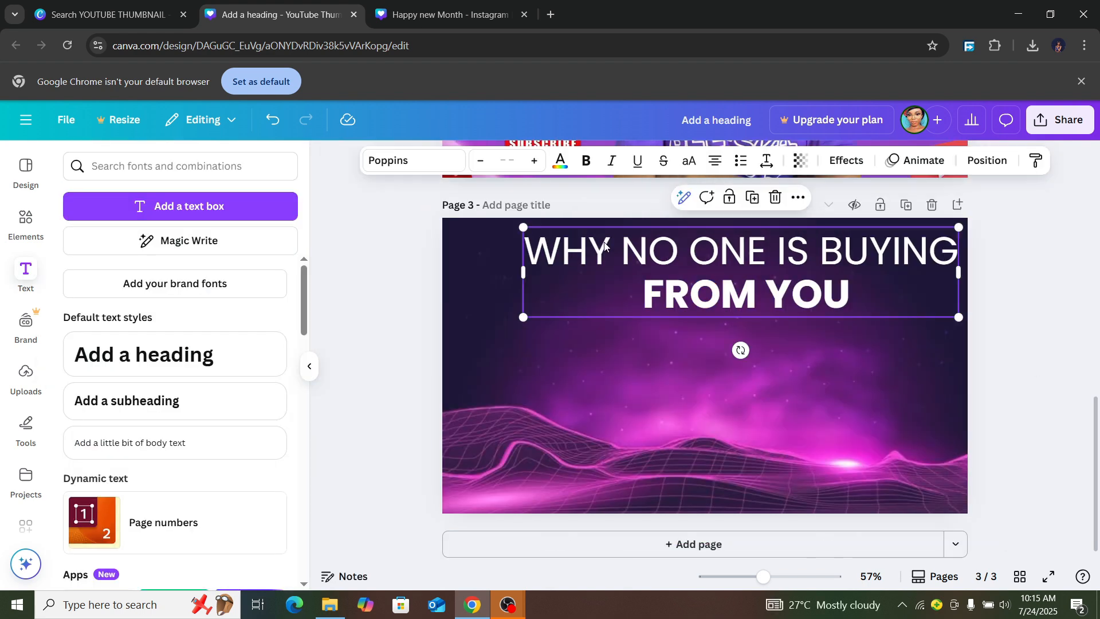
left_click_drag(959, 257, 712, 252)
double_click(908, 272)
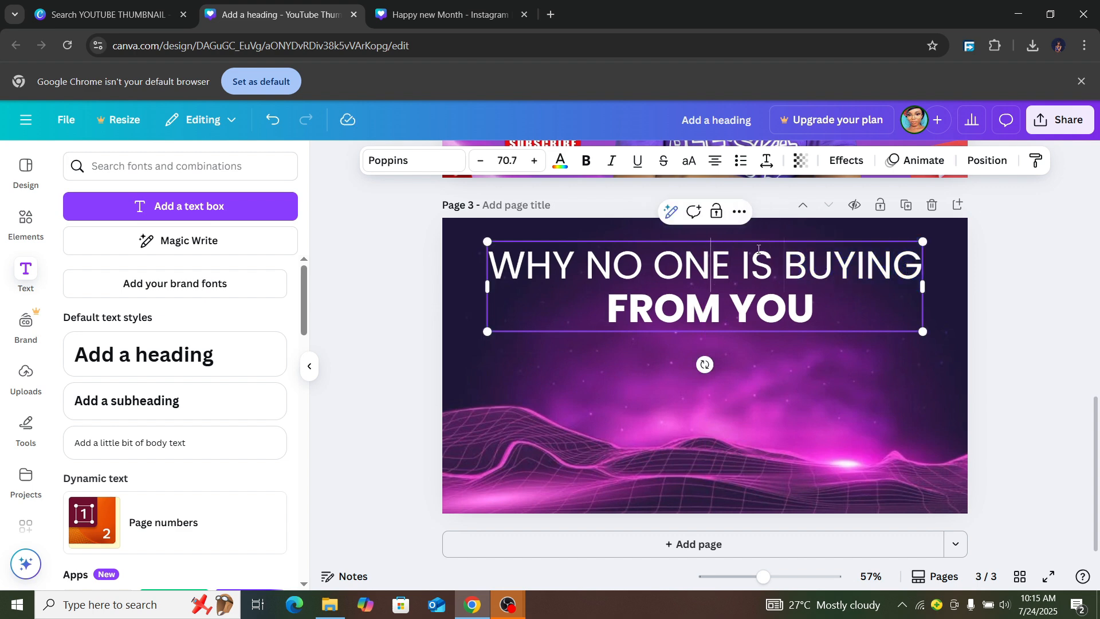
left_click_drag(922, 269, 488, 265)
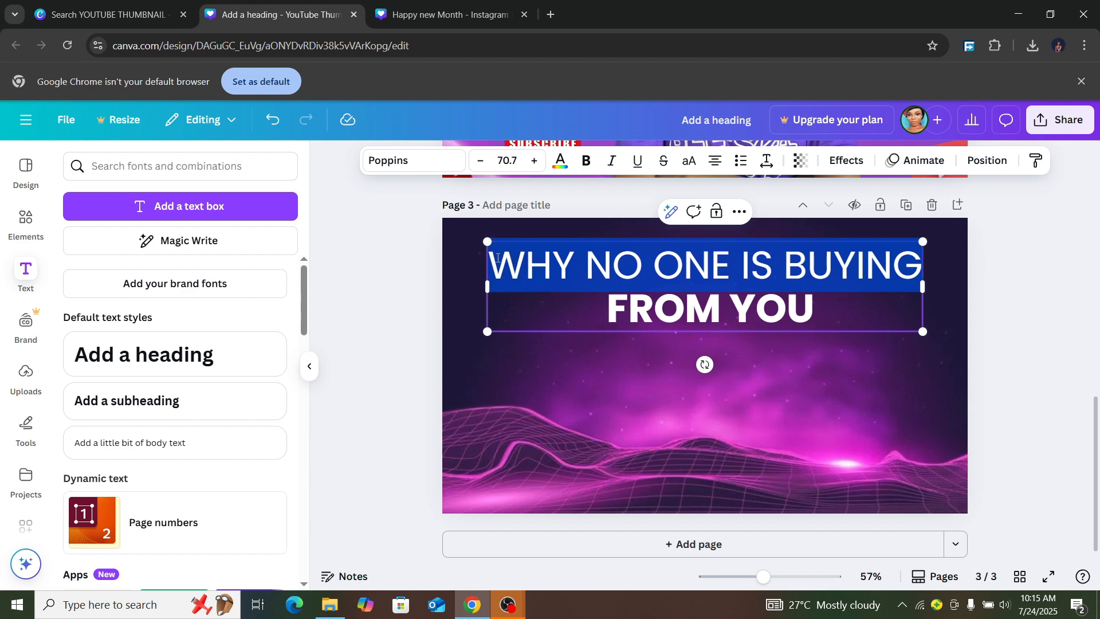
left_click(586, 161)
Step: Widen the heading's text box to keep "WHY NO ONE IS BUYING" on one line and move it up to the page's upper edge
left_click_drag(933, 286, 997, 291)
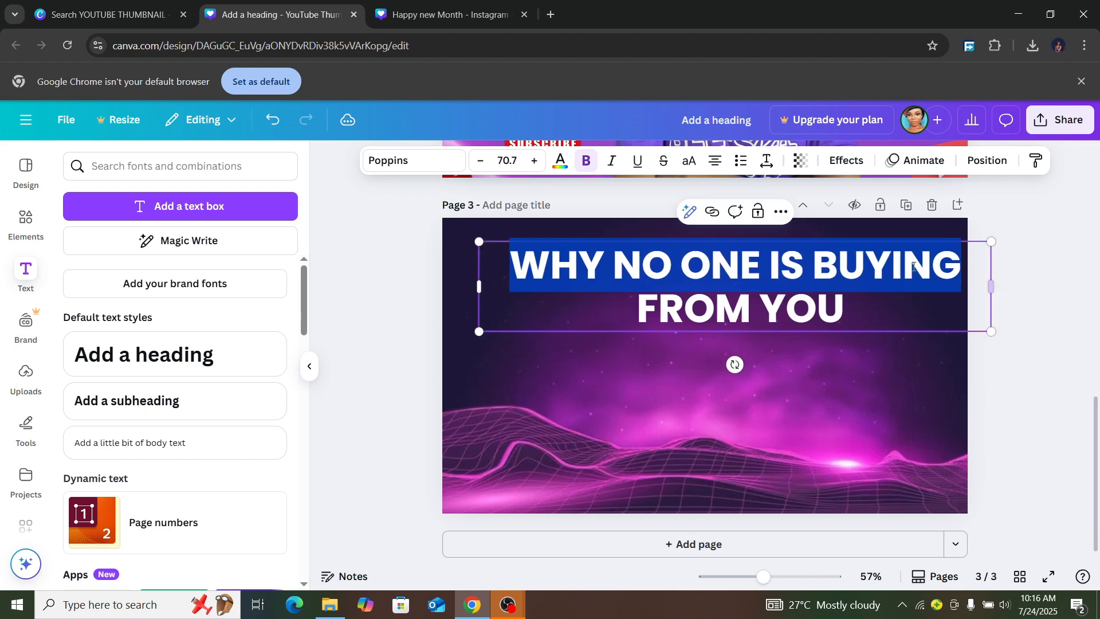
left_click_drag(863, 262, 831, 259)
left_click(1049, 304)
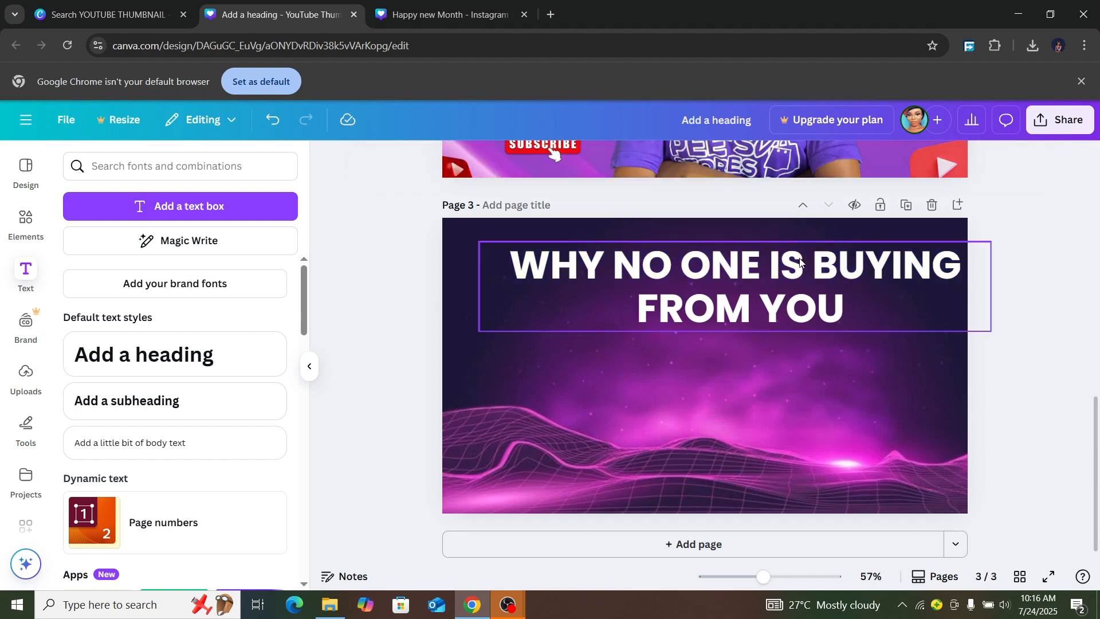
left_click_drag(887, 325, 848, 298)
Step: Reduce the font size of the words "FROM YOU" to 60.9
double_click(810, 296)
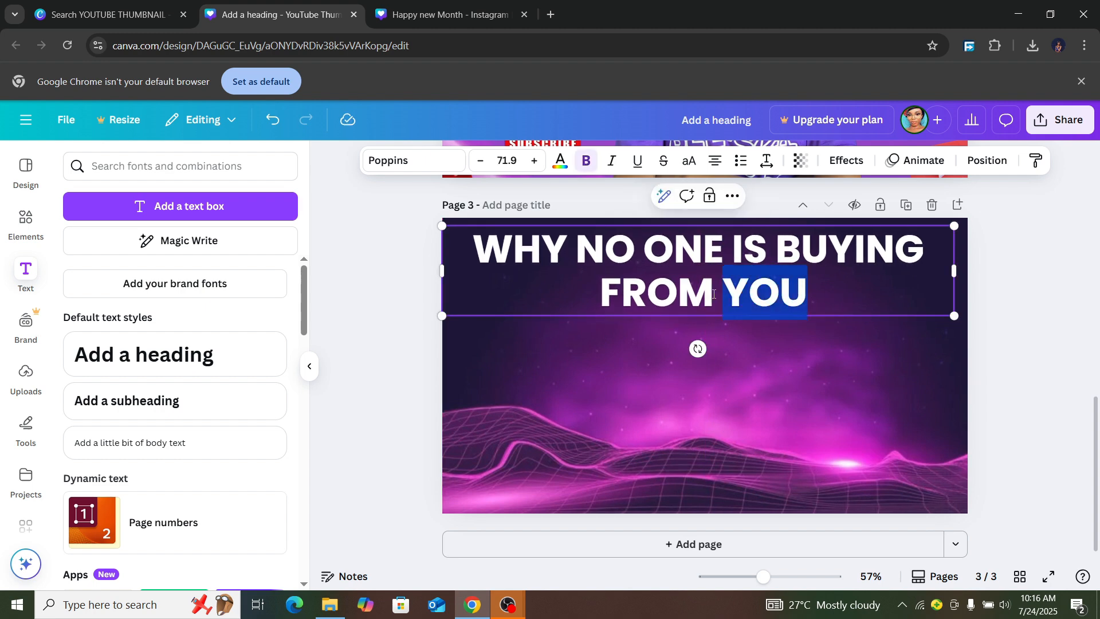
left_click_drag(719, 294, 602, 294)
left_click(480, 162)
left_click(481, 161)
left_click(481, 161)
left_click(480, 161)
left_click(480, 161)
left_click(481, 161)
left_click(480, 161)
left_click(480, 161)
left_click(480, 161)
left_click(481, 161)
left_click(480, 161)
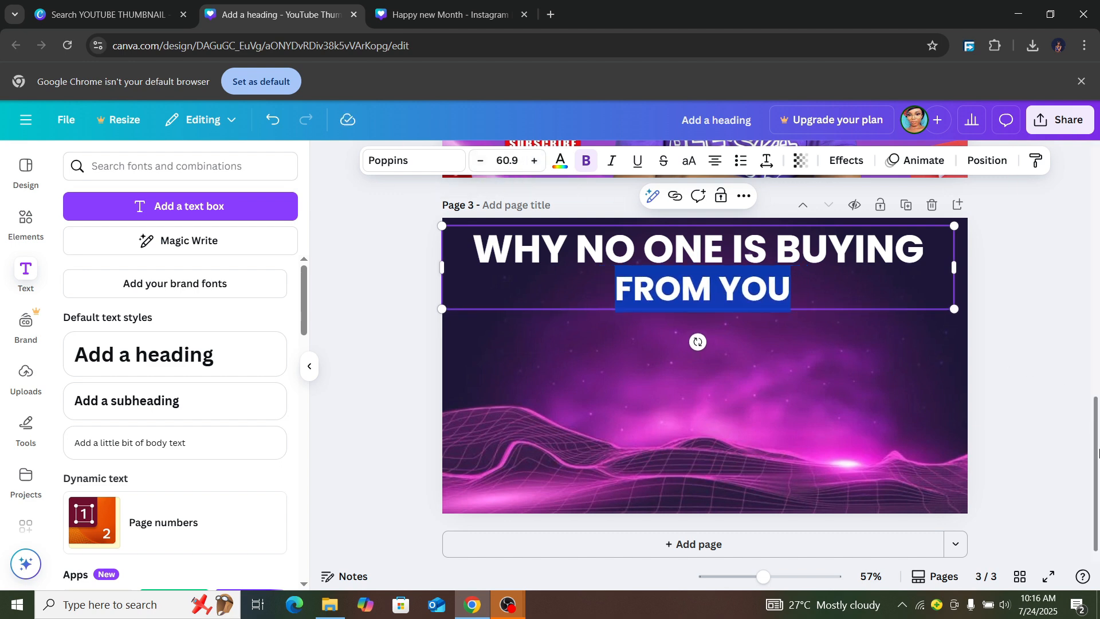
Step: Scale the whole heading up slightly and centre it across the upper part of the page
left_click_drag(955, 275, 978, 267)
left_click(988, 276)
left_click(950, 301)
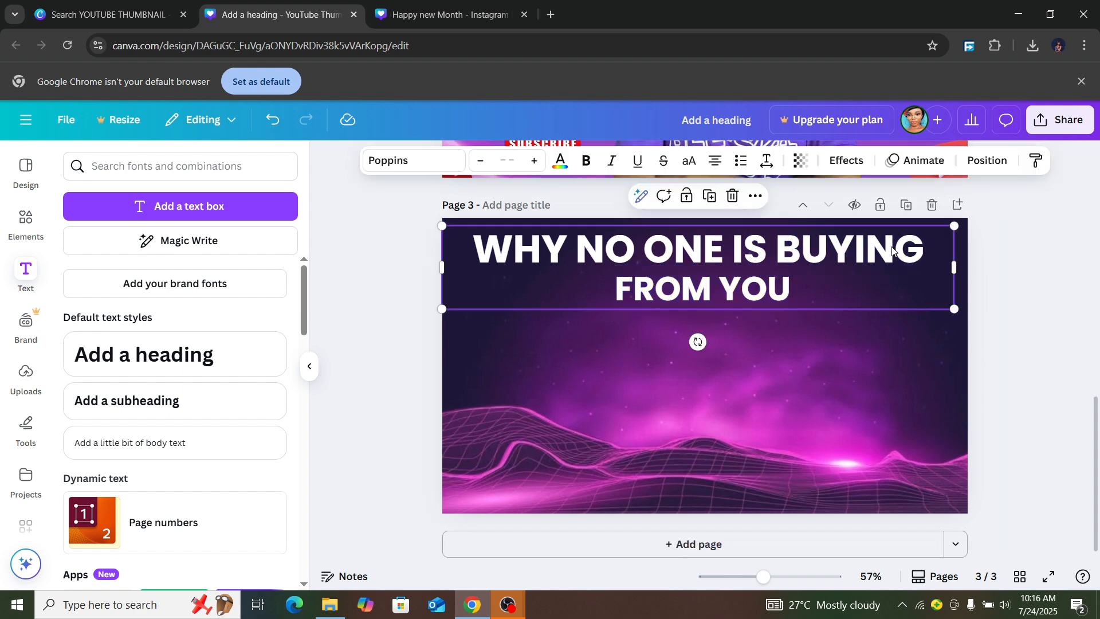
left_click_drag(954, 224, 980, 220)
left_click_drag(865, 250, 854, 253)
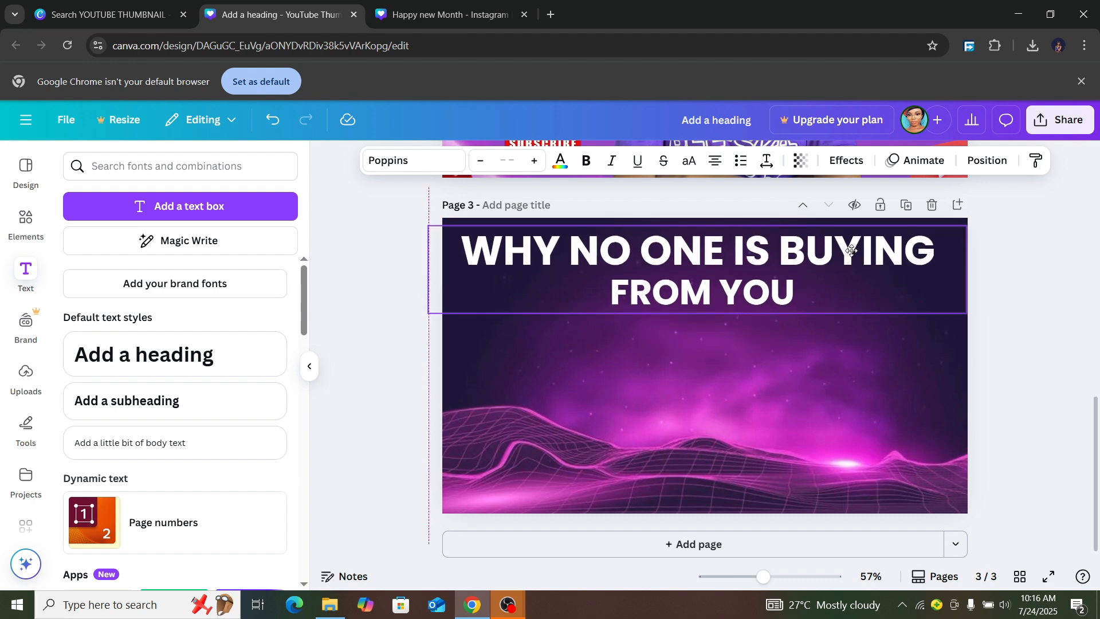
Step: Apply the Lift text effect to the heading
left_click(847, 160)
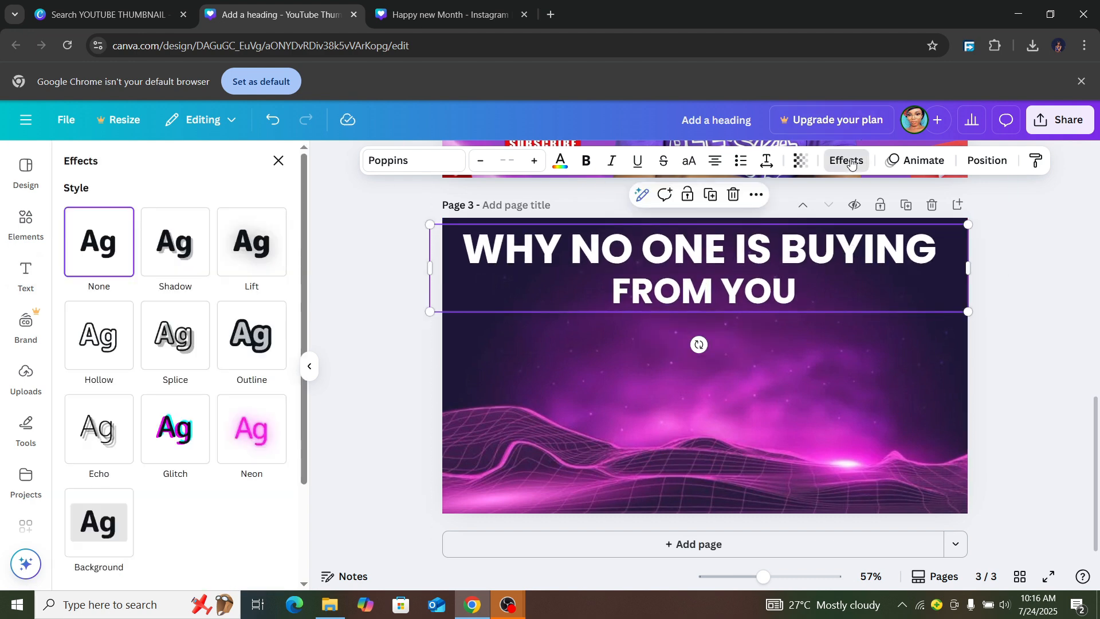
left_click(268, 261)
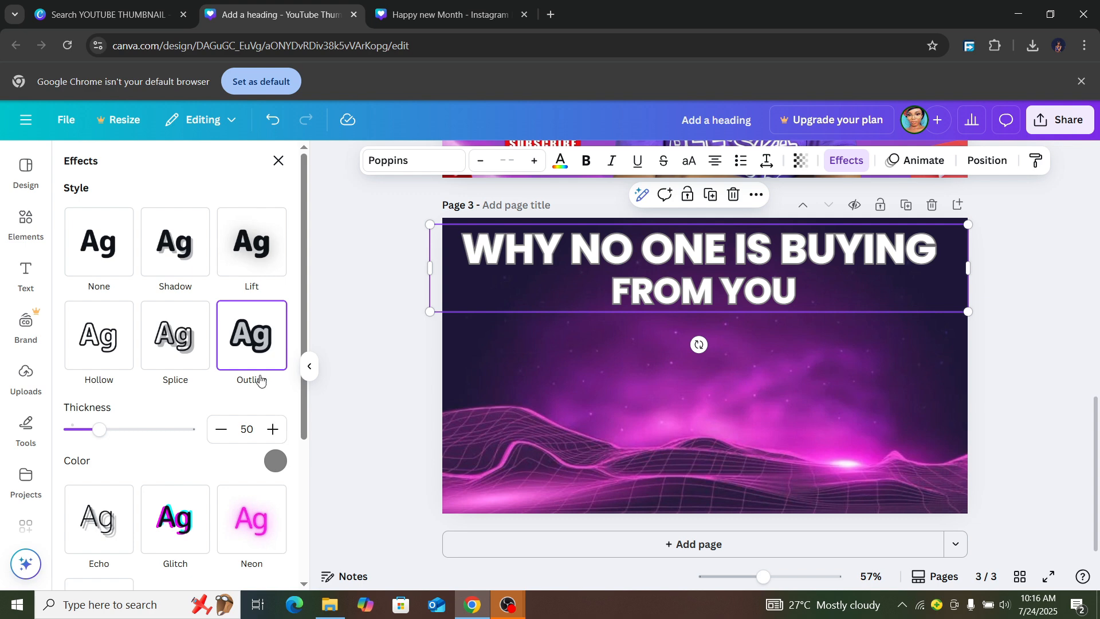
left_click(249, 263)
left_click(367, 314)
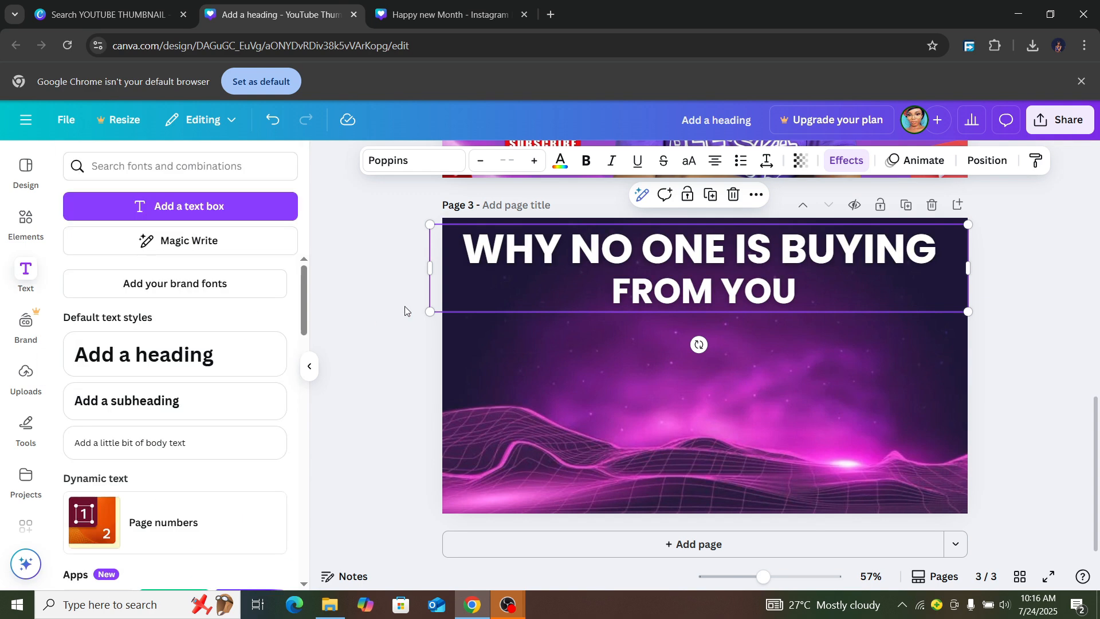
Step: Add the two uploaded red YouTube play icons, placing the lighter one in the page's lower right corner and the dark one in the lower left
mouse_move(1095, 448)
left_mouse_down()
mouse_move(1075, 210)
mouse_move(1096, 342)
mouse_move(1096, 456)
mouse_move(1096, 426)
left_mouse_up()
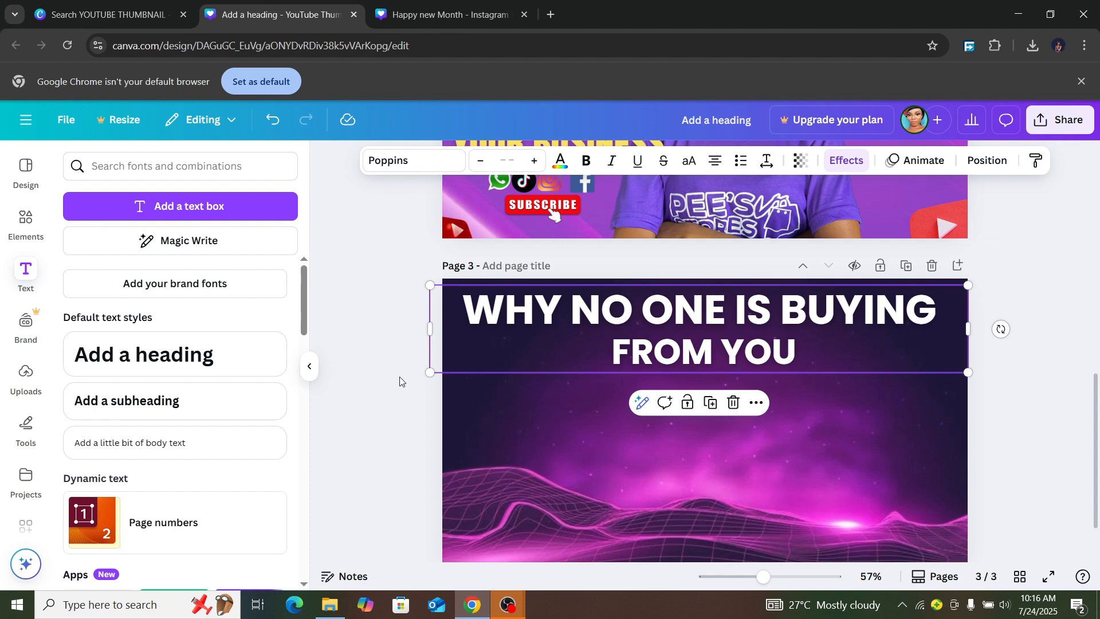
left_click(25, 378)
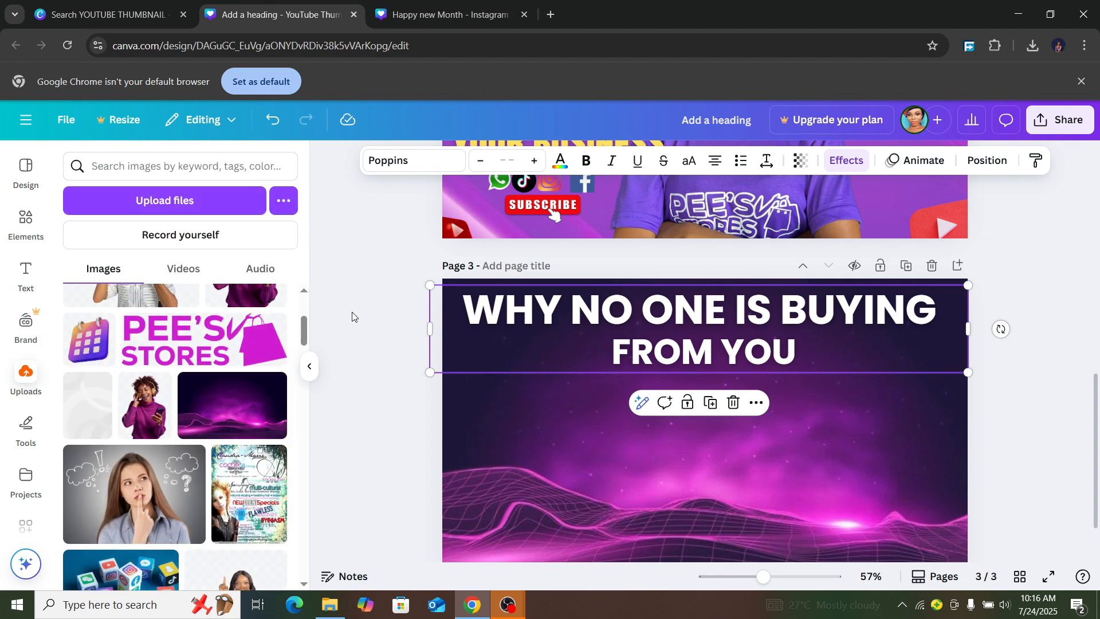
left_click_drag(305, 331, 298, 400)
left_click(102, 466)
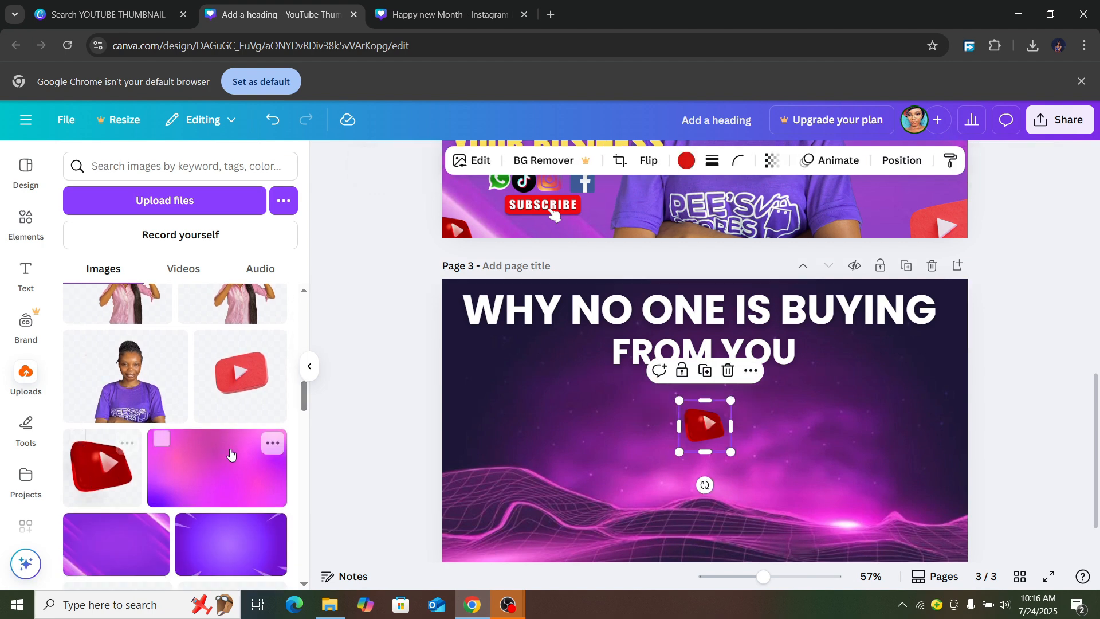
left_click(243, 401)
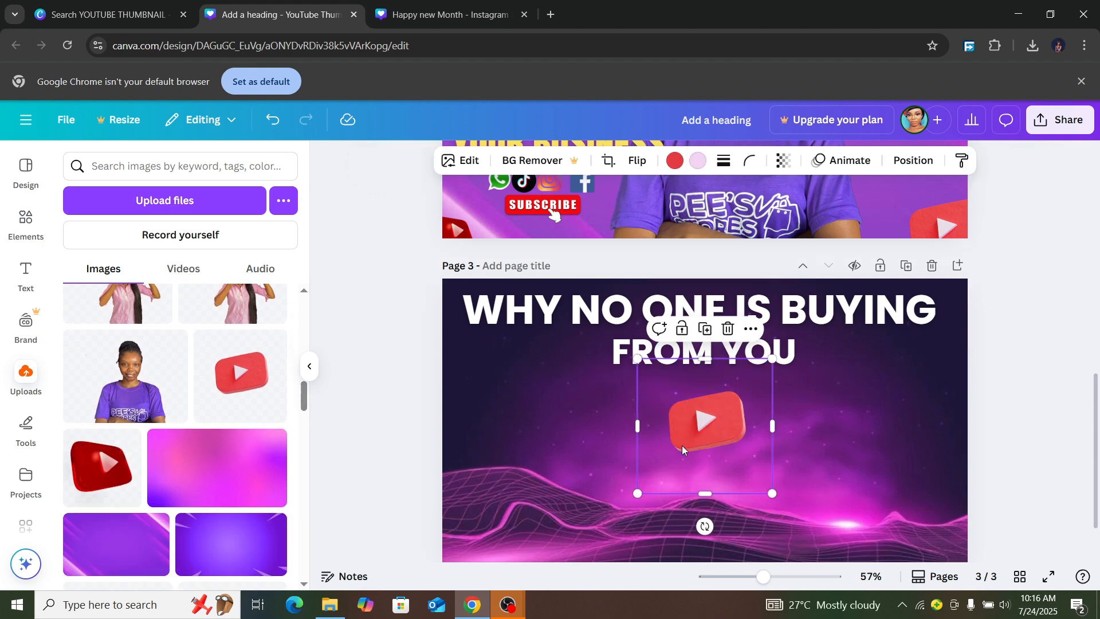
left_click_drag(718, 428, 931, 544)
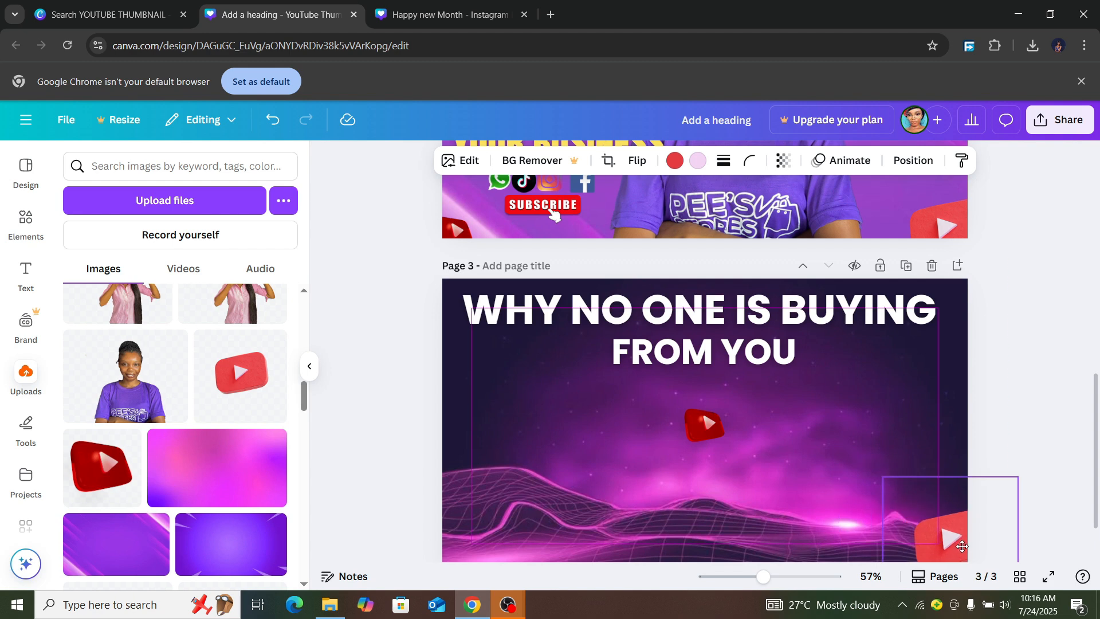
left_click_drag(684, 435, 450, 567)
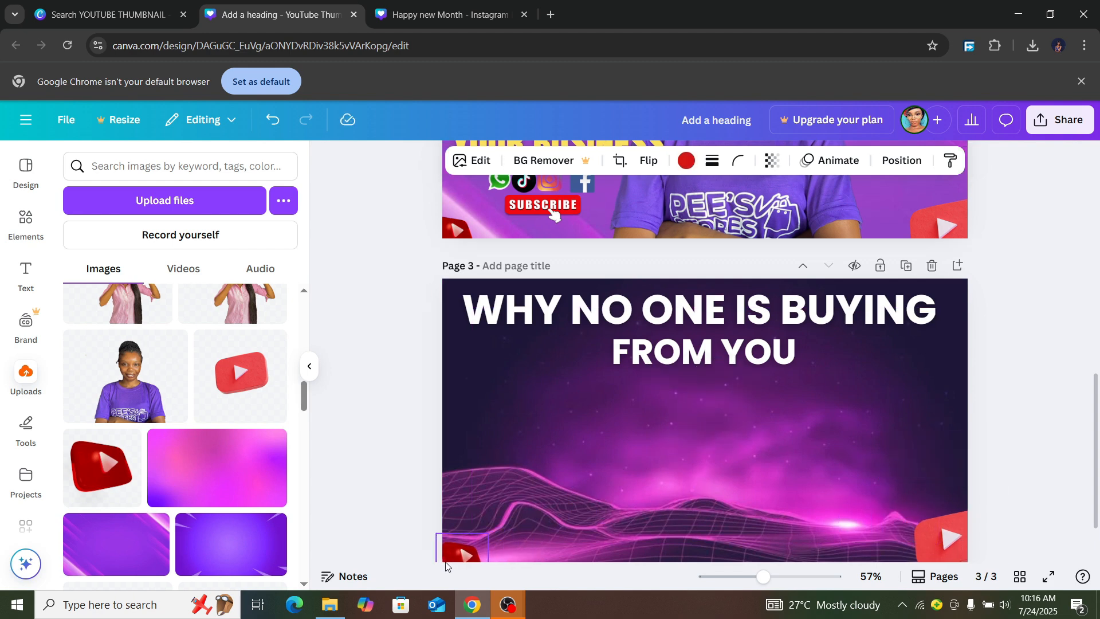
Step: Add the uploaded social media cubes, flyer and thinking woman images and group them closely below the heading on the page's left half
left_click_drag(1096, 424, 1093, 450)
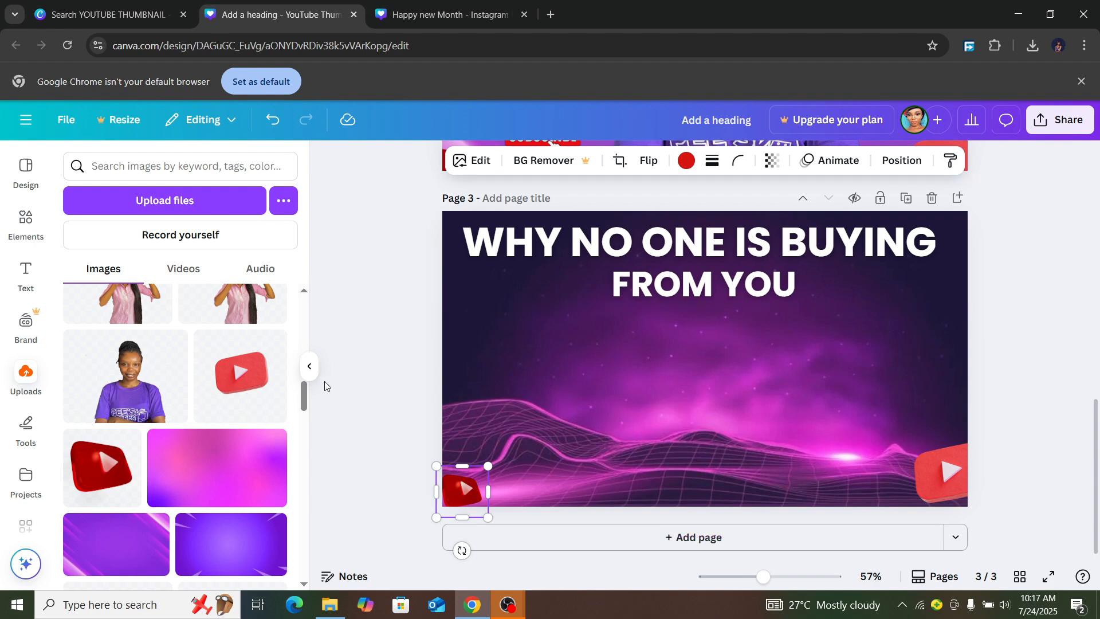
left_click_drag(304, 394, 299, 342)
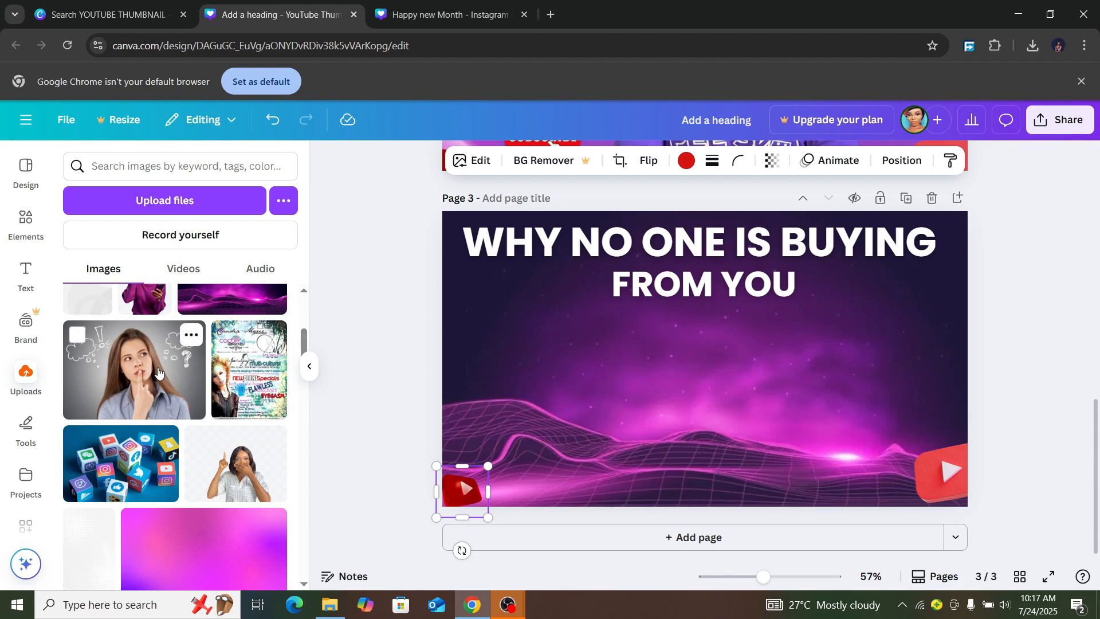
left_click(179, 375)
left_click(91, 458)
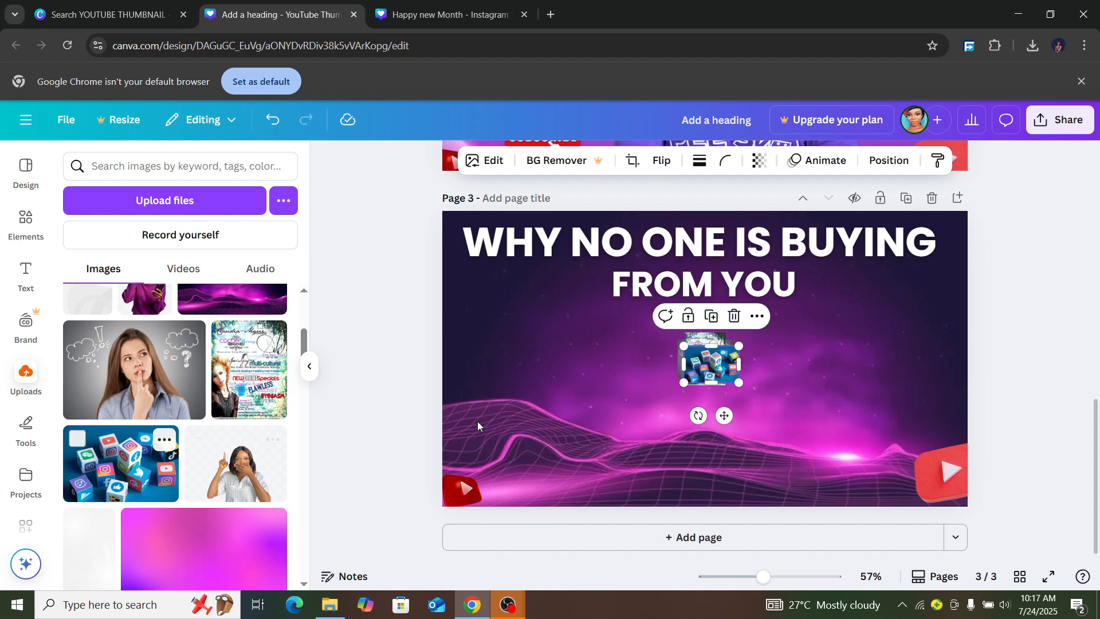
left_click_drag(711, 361, 534, 346)
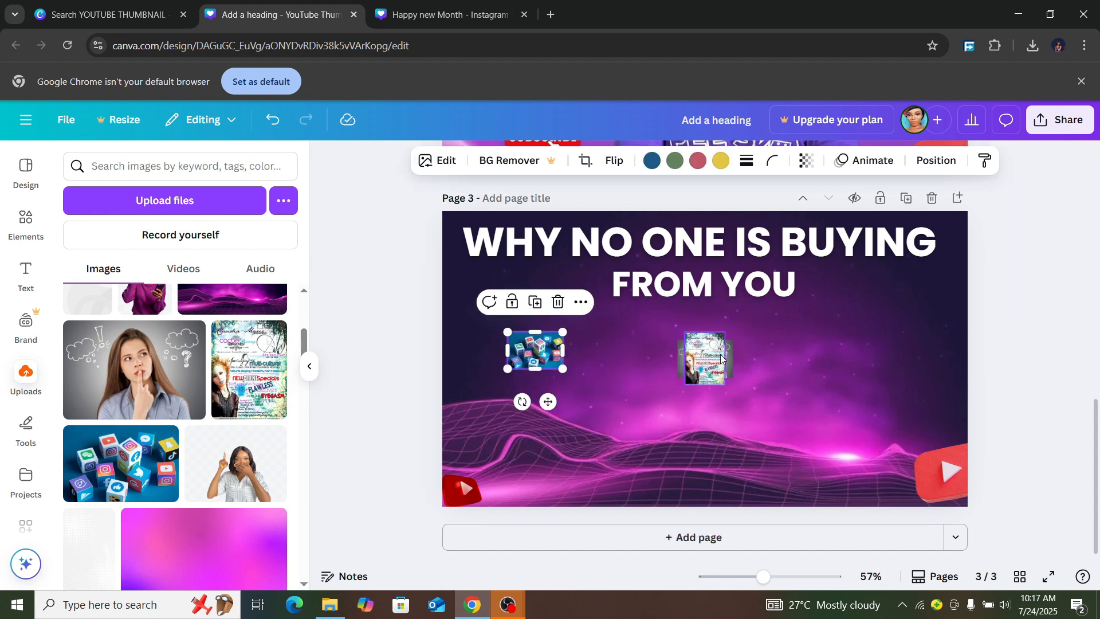
left_click_drag(729, 360, 555, 394)
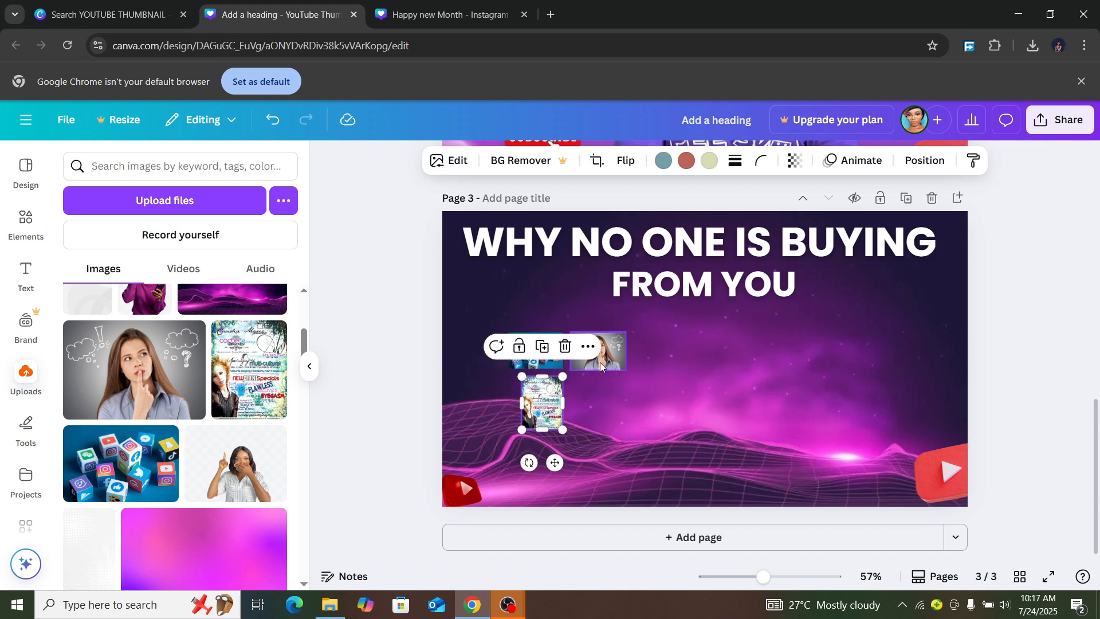
left_click(599, 360)
left_click_drag(599, 360, 596, 362)
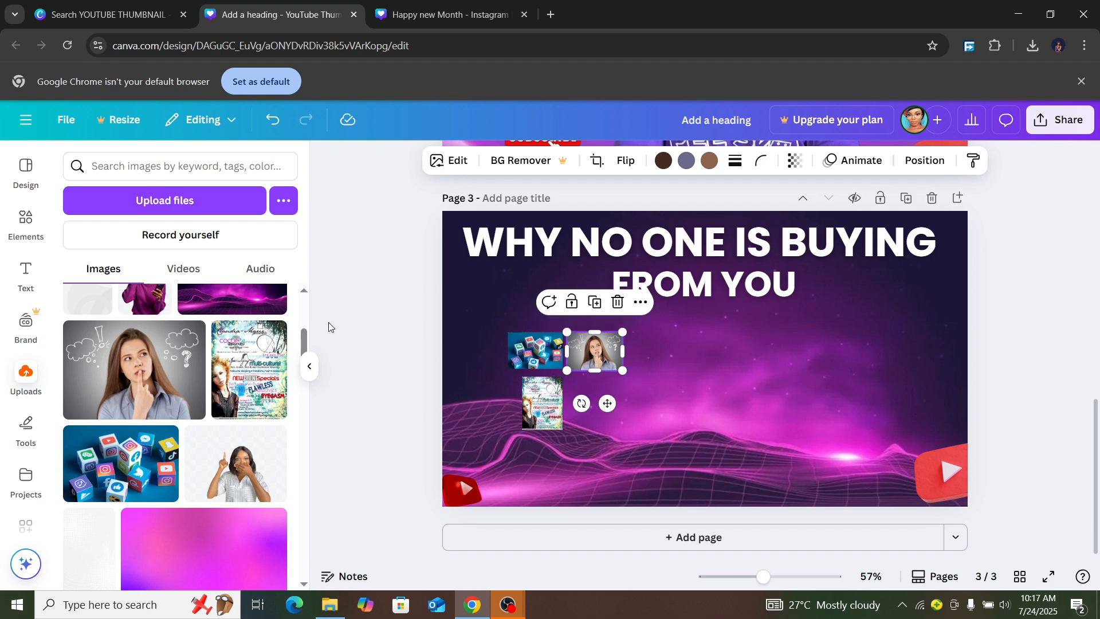
Step: Search the graphics for "bad", add the thumbs-down with light bulb and place it beside the flyer, under the thinking woman
left_click_drag(308, 344, 294, 261)
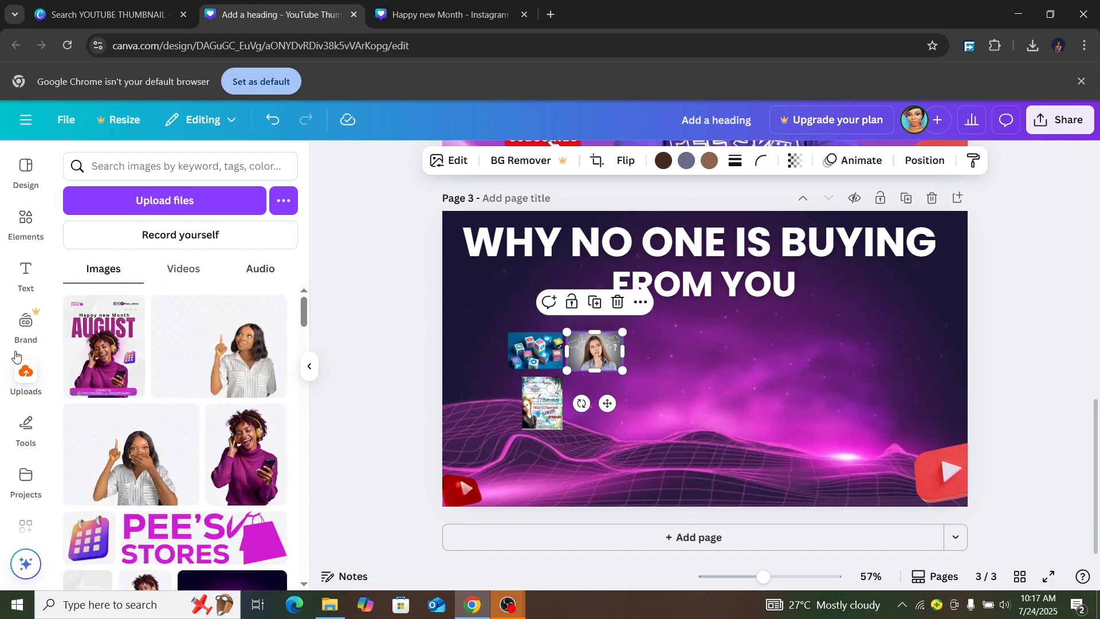
left_click(25, 221)
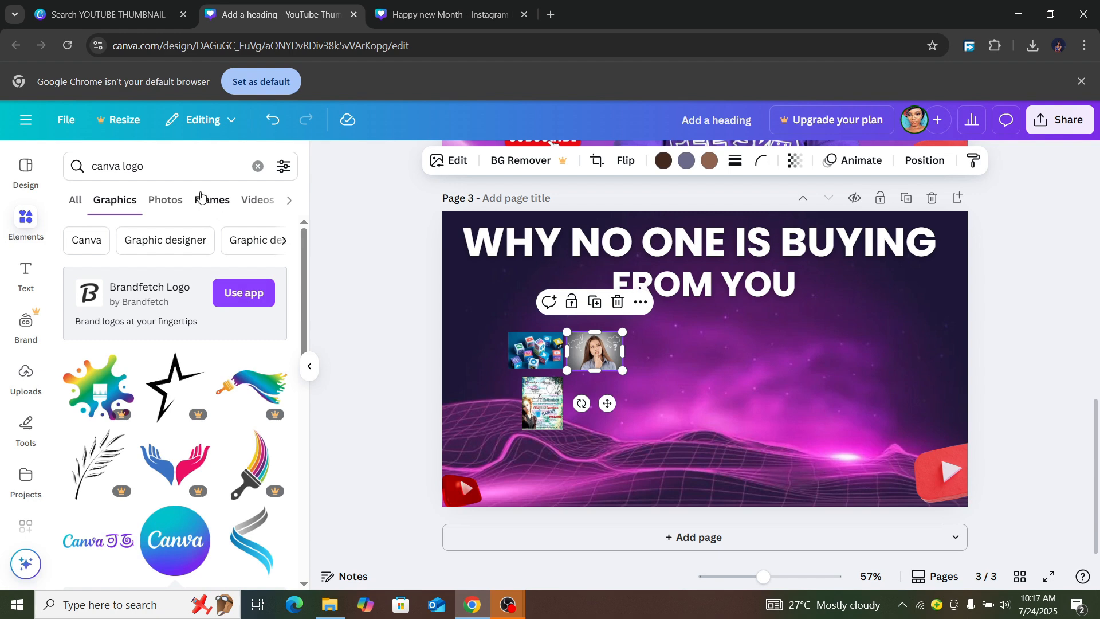
left_click(170, 169)
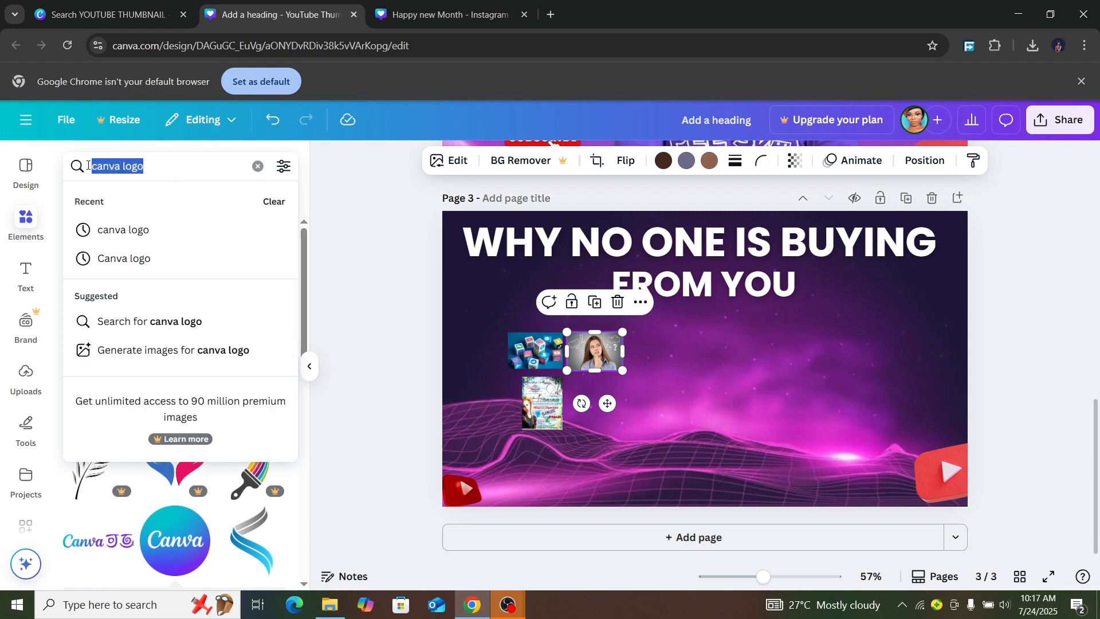
type("bad")
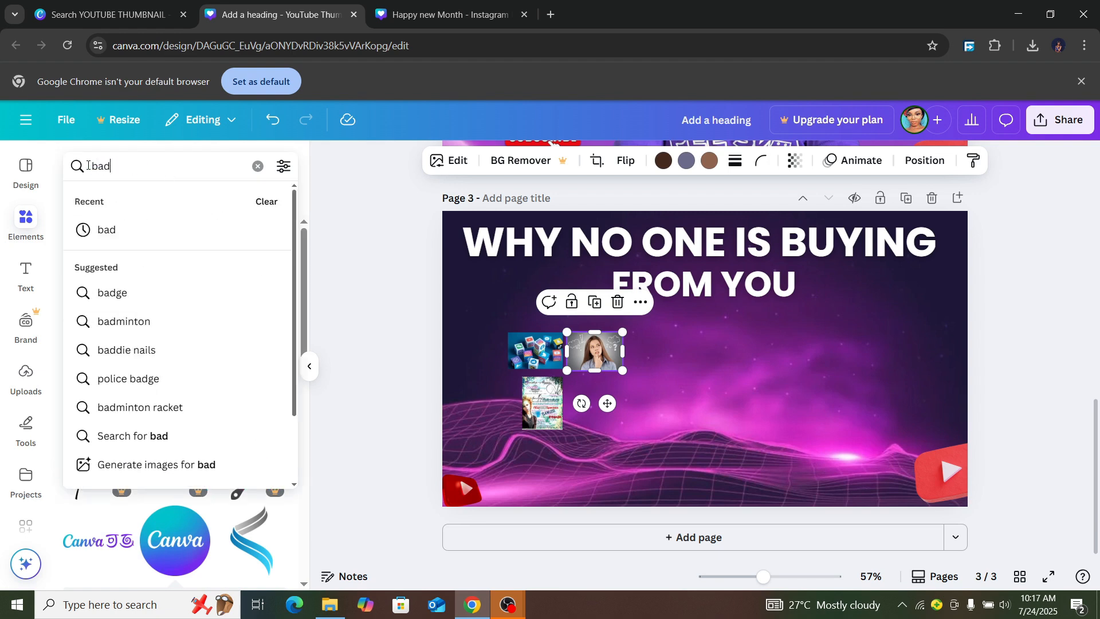
key("Return")
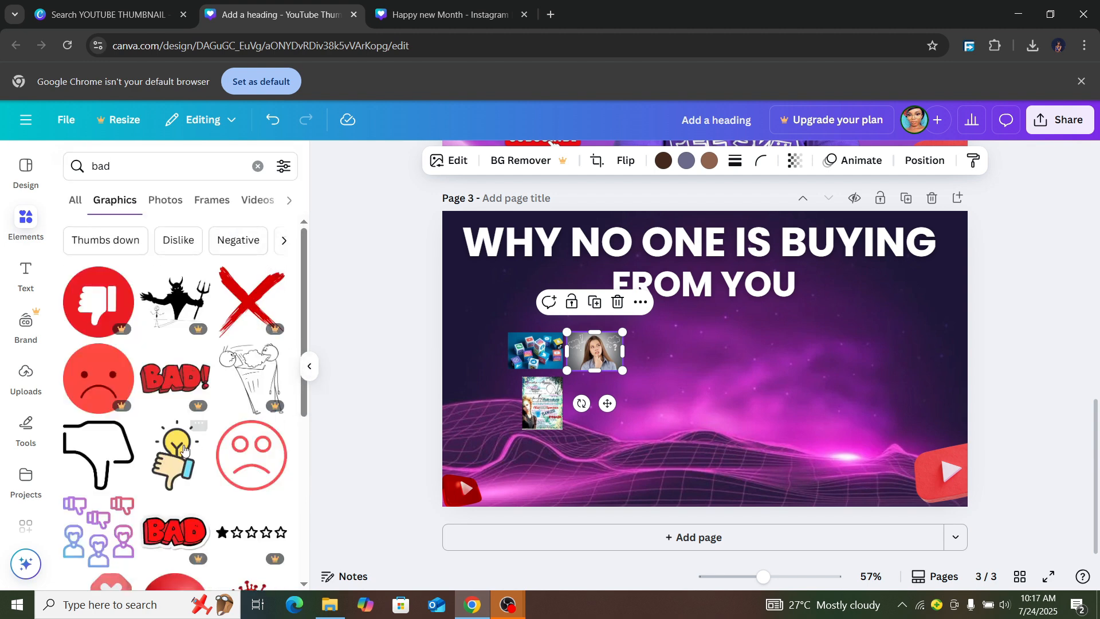
left_click(183, 450)
left_click_drag(698, 365, 583, 408)
left_click(320, 411)
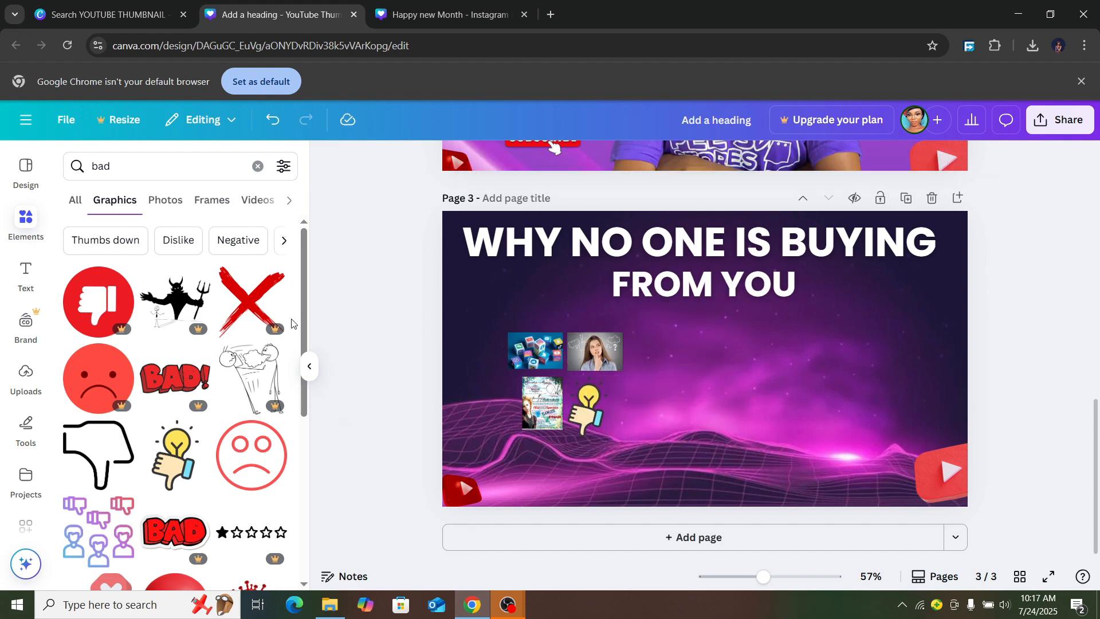
left_click(21, 282)
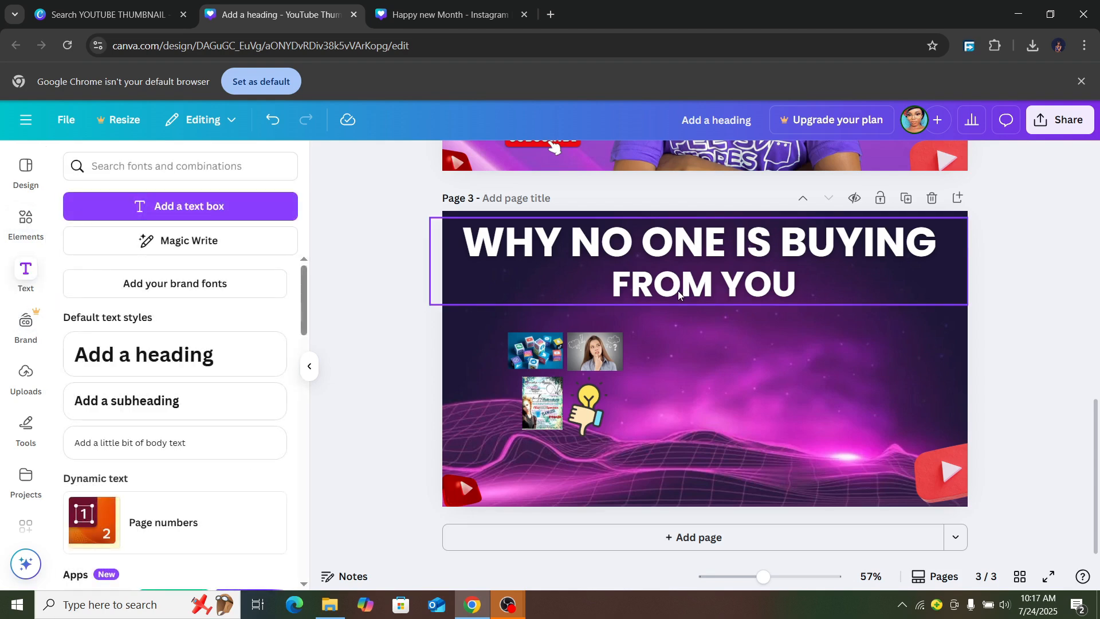
left_click(233, 359)
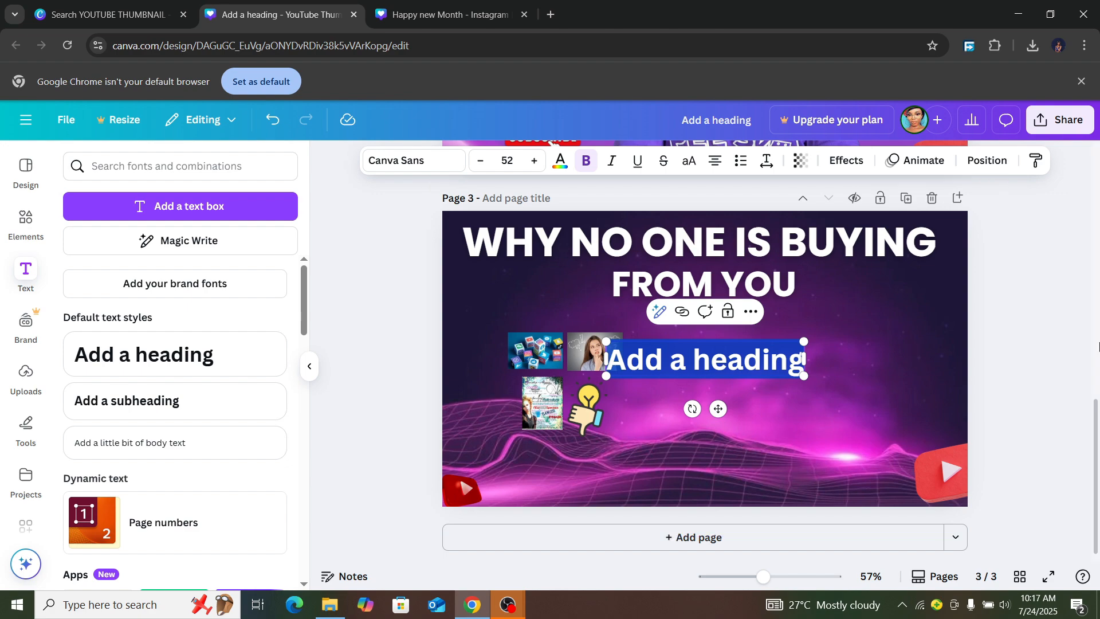
left_click_drag(1094, 459, 1098, 485)
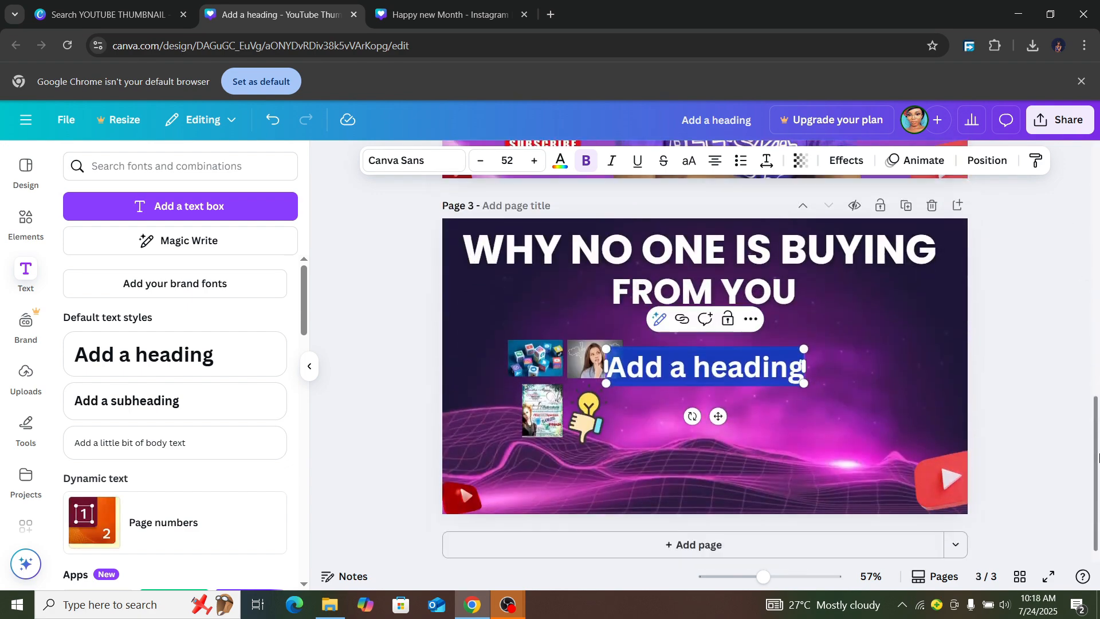
left_click(761, 363)
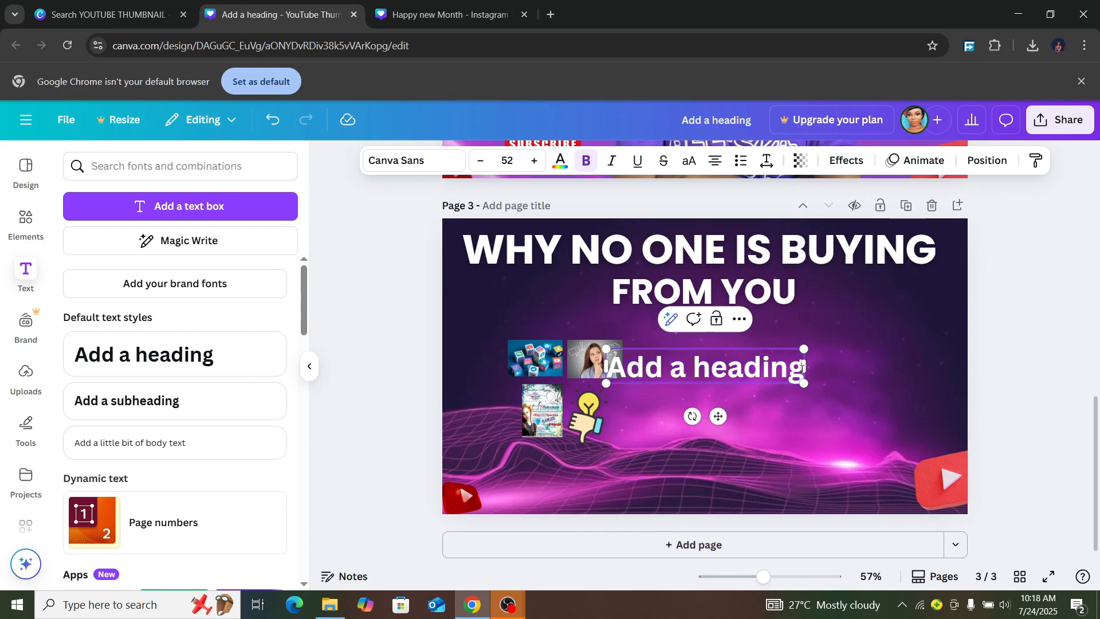
key("BackSpace")
key("BackSpace")
key("BackSpace")
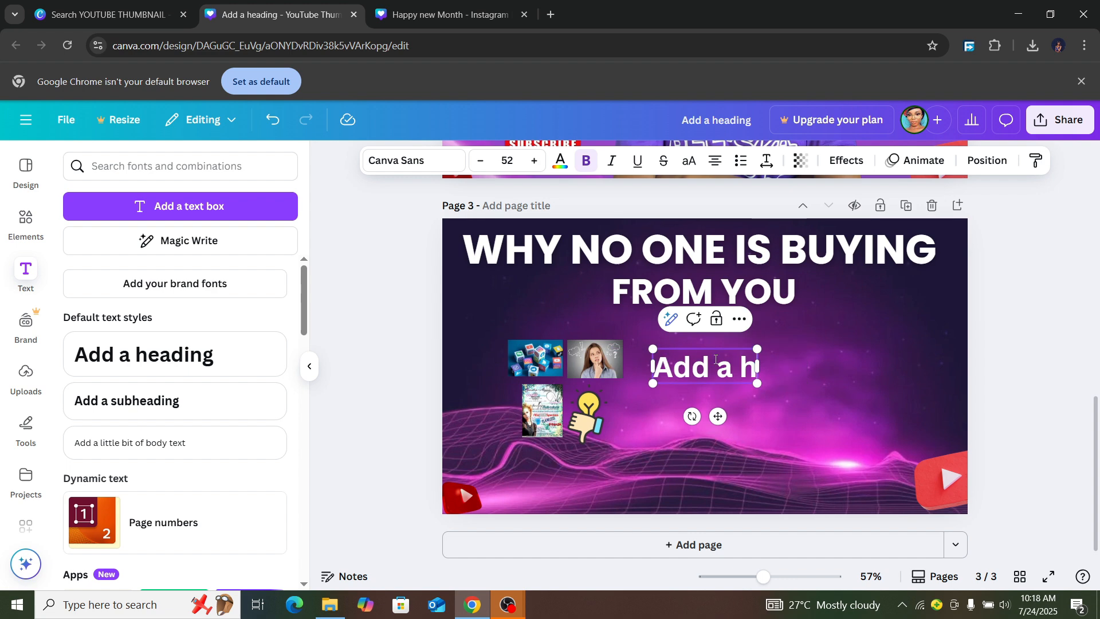
left_click(806, 366)
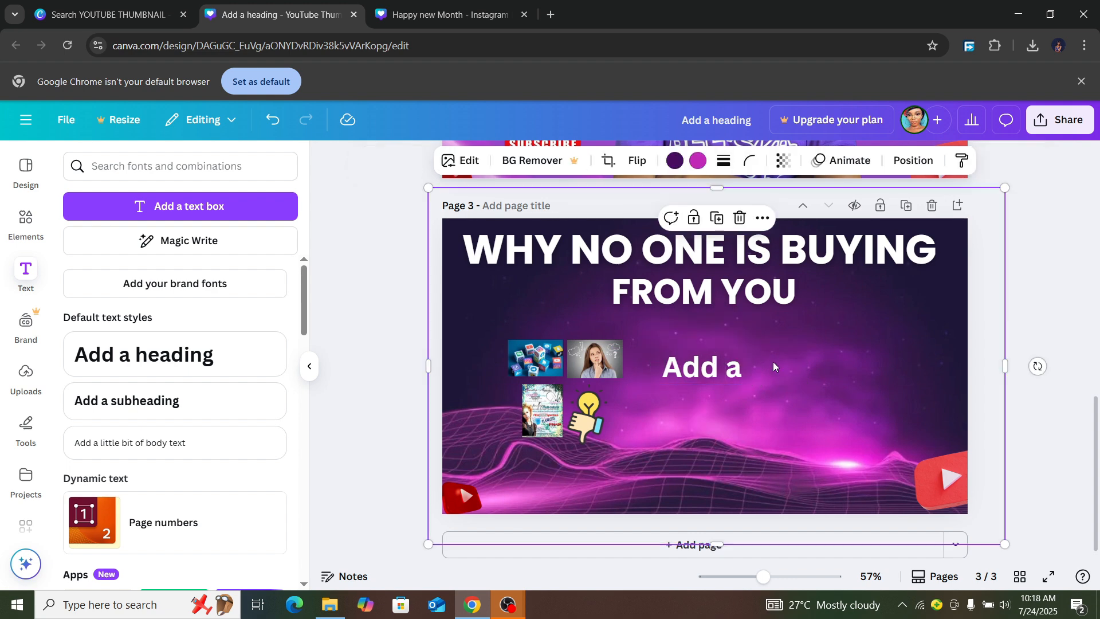
left_click(720, 372)
key("Delete")
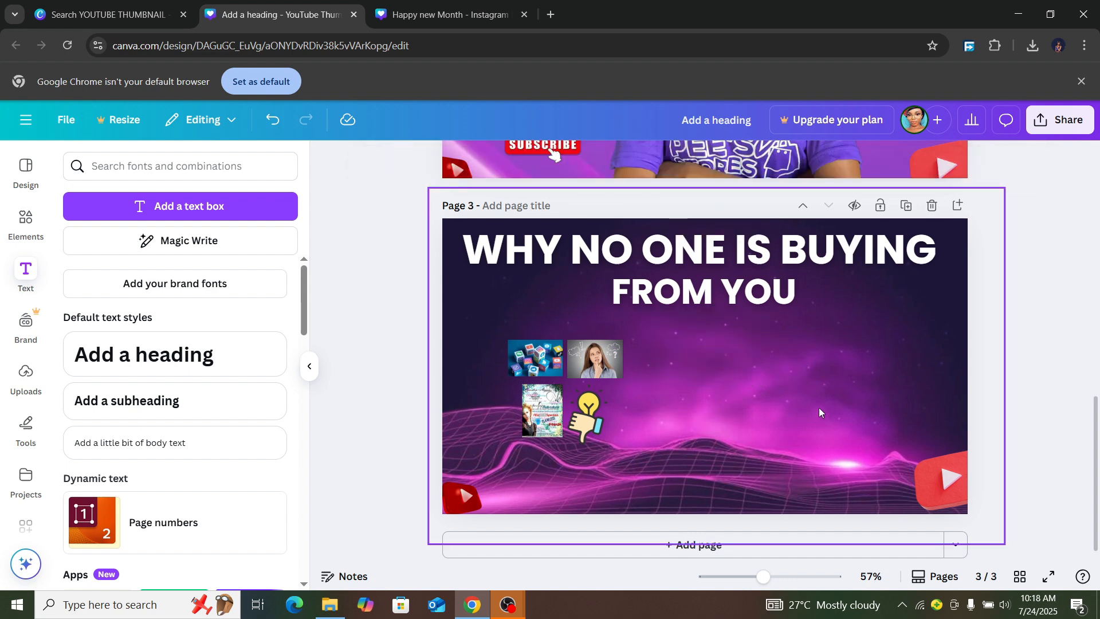
Step: Copy the yellow "Acquire clients effortlessly." text from page 1 to page 3 and place it below the heading on the right half
left_click_drag(1095, 446, 1066, 216)
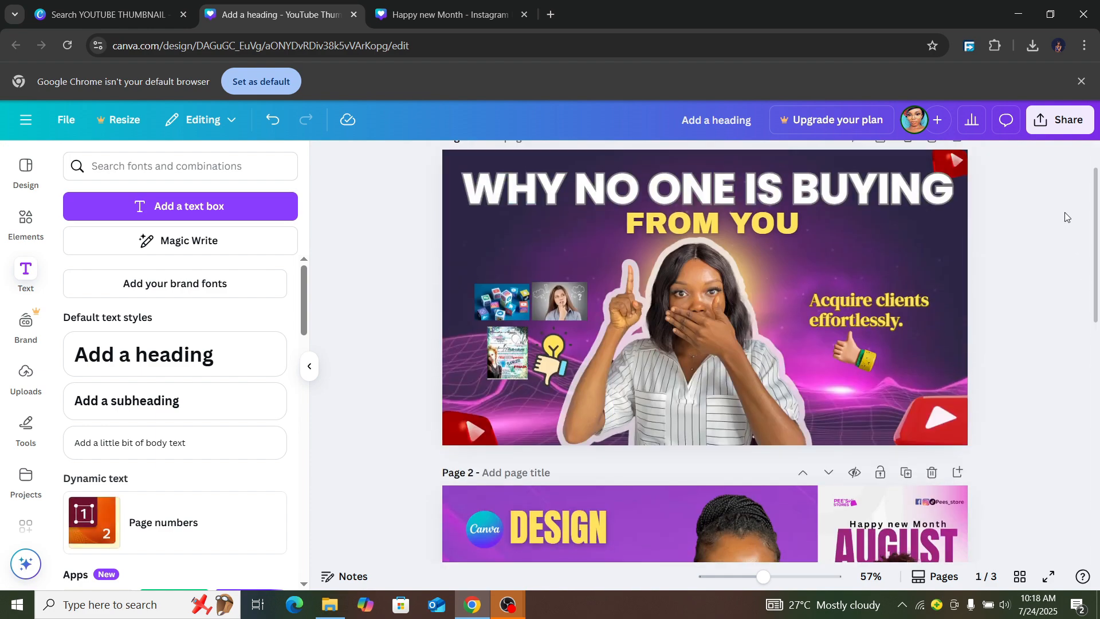
left_click(876, 332)
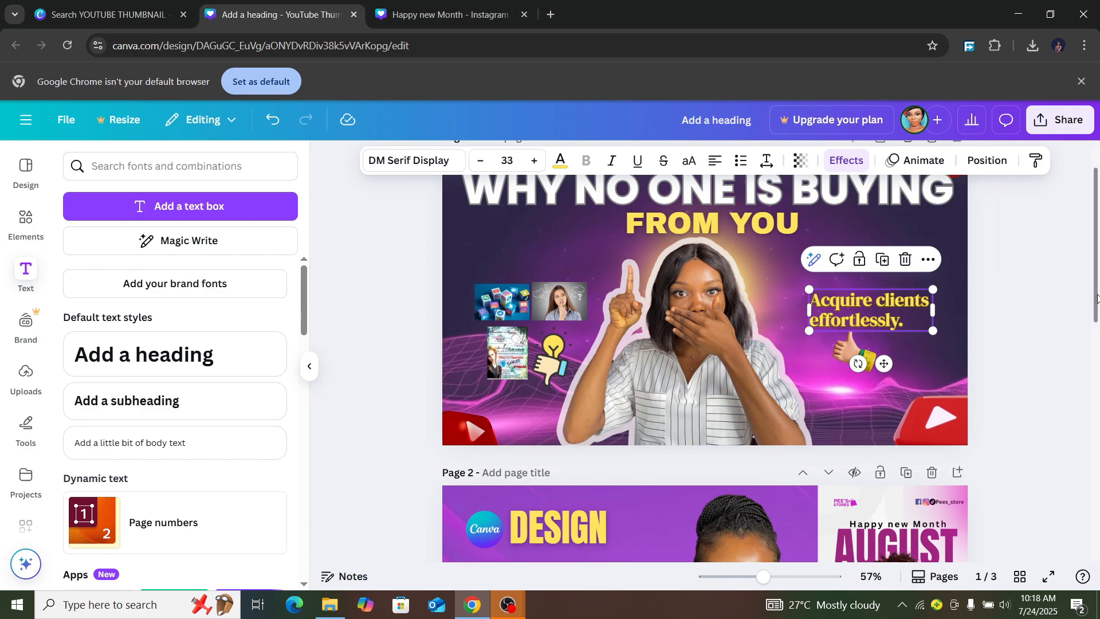
left_click_drag(1096, 297, 1095, 544)
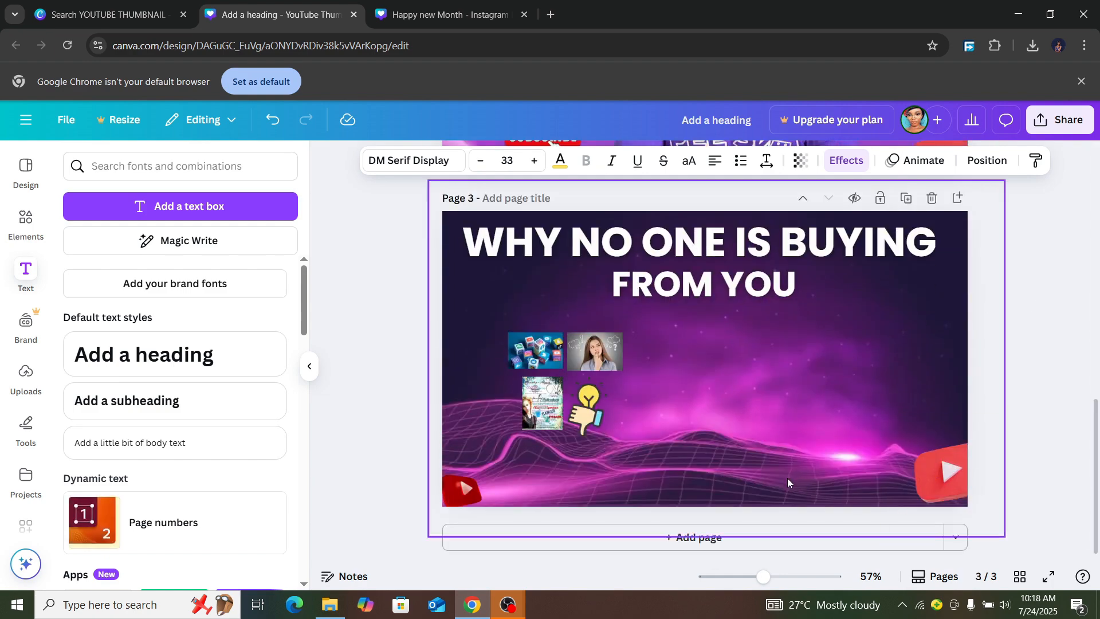
left_click(786, 417)
type("Acquire clients effortlessly.")
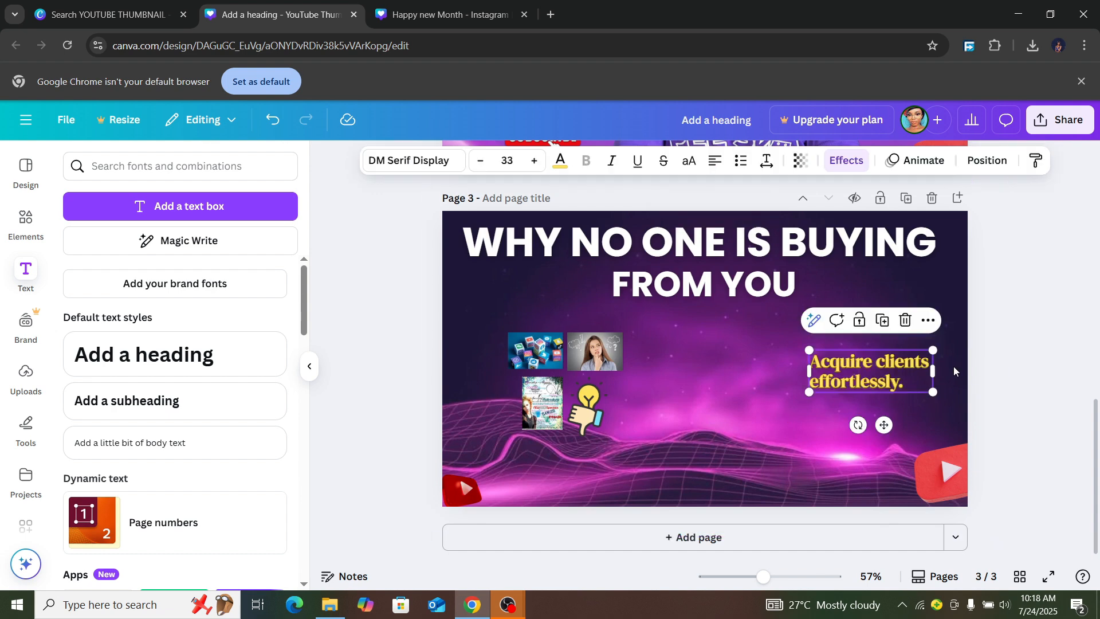
left_click_drag(857, 369, 850, 350)
Step: Copy the thumbs-up graphic from page 1 to page 3, shifting page 1's woman aside, and place it under the yellow text
left_click_drag(1096, 440, 1073, 218)
left_click(864, 330)
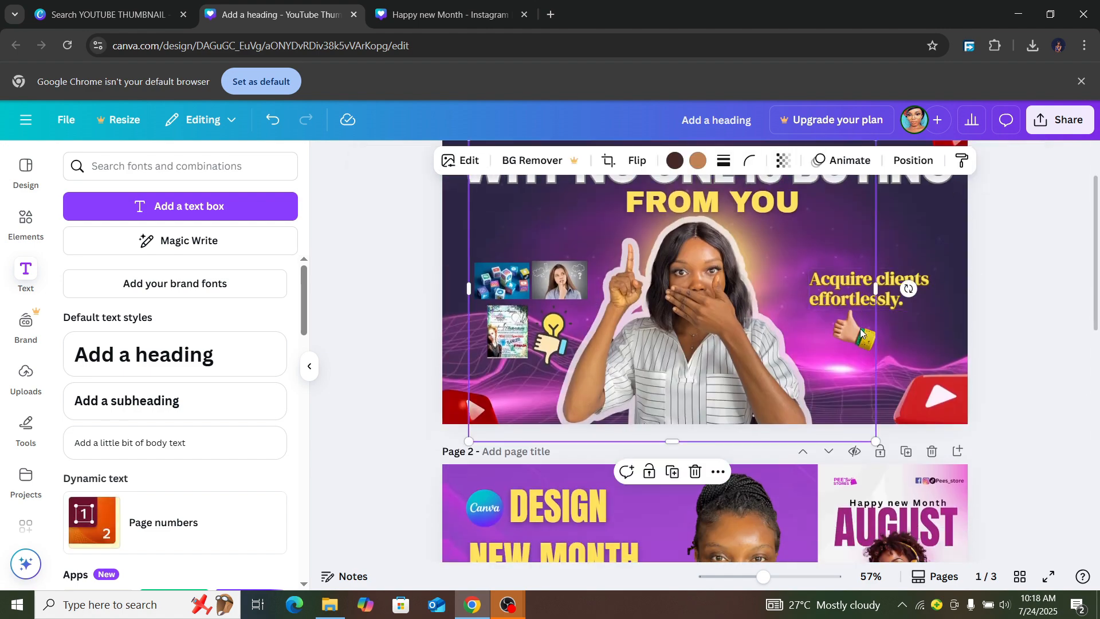
left_click(846, 336)
left_click_drag(812, 347, 752, 349)
left_click(850, 335)
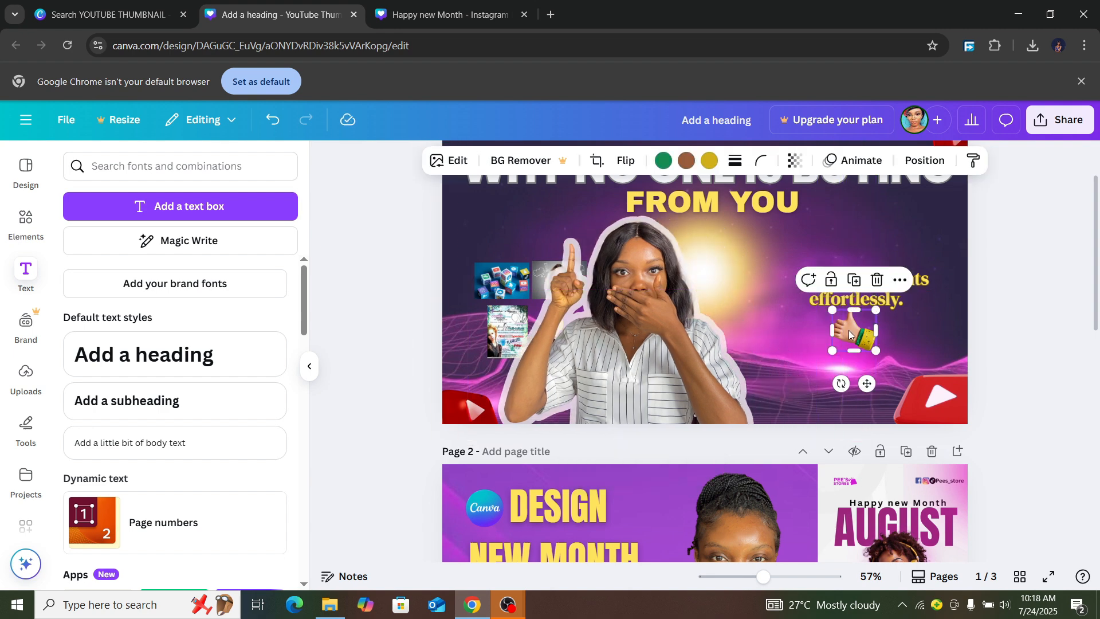
left_click_drag(1097, 251, 1083, 501)
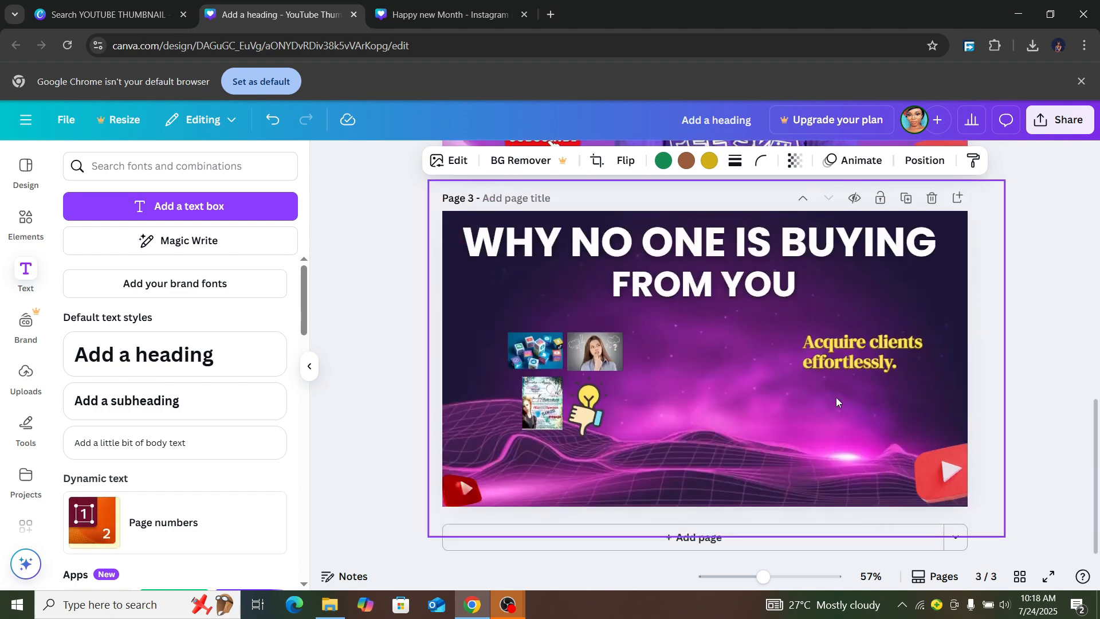
key("ctrl+v")
left_click_drag(861, 422, 855, 407)
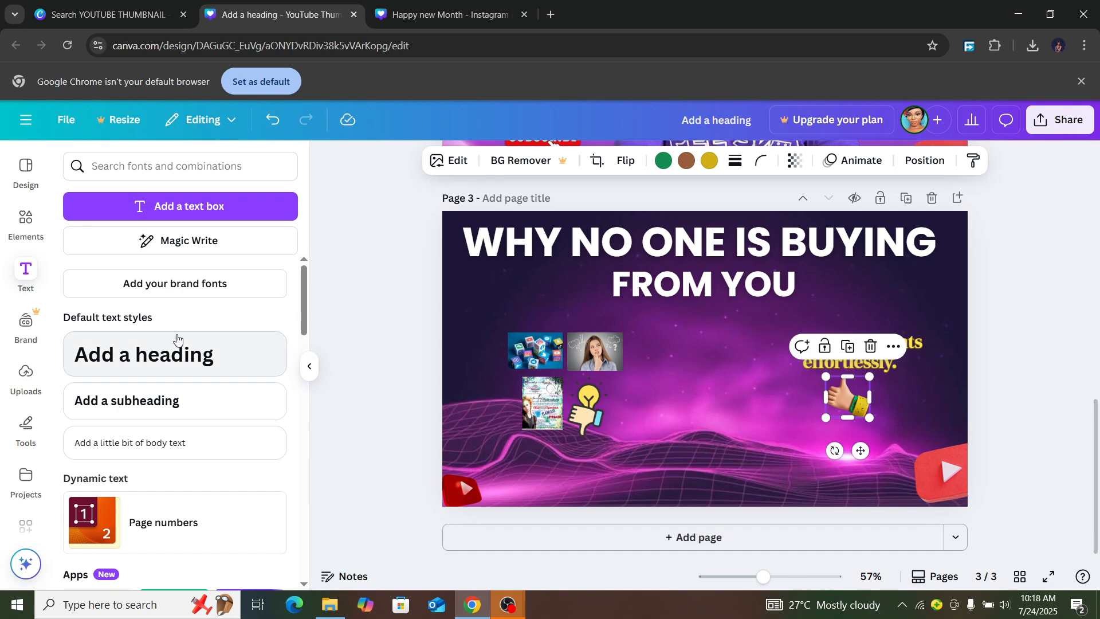
Step: Add the uploaded cutout of the woman covering her mouth, enlarge it and place it at the lower centre of page 3
left_click(676, 291)
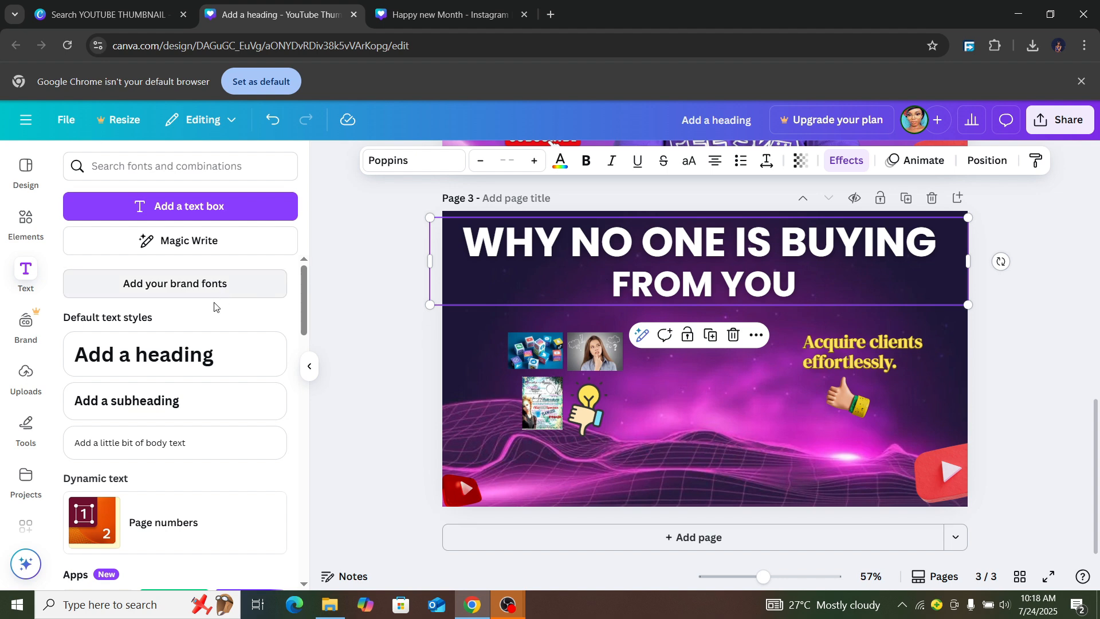
left_click(27, 379)
left_click(107, 467)
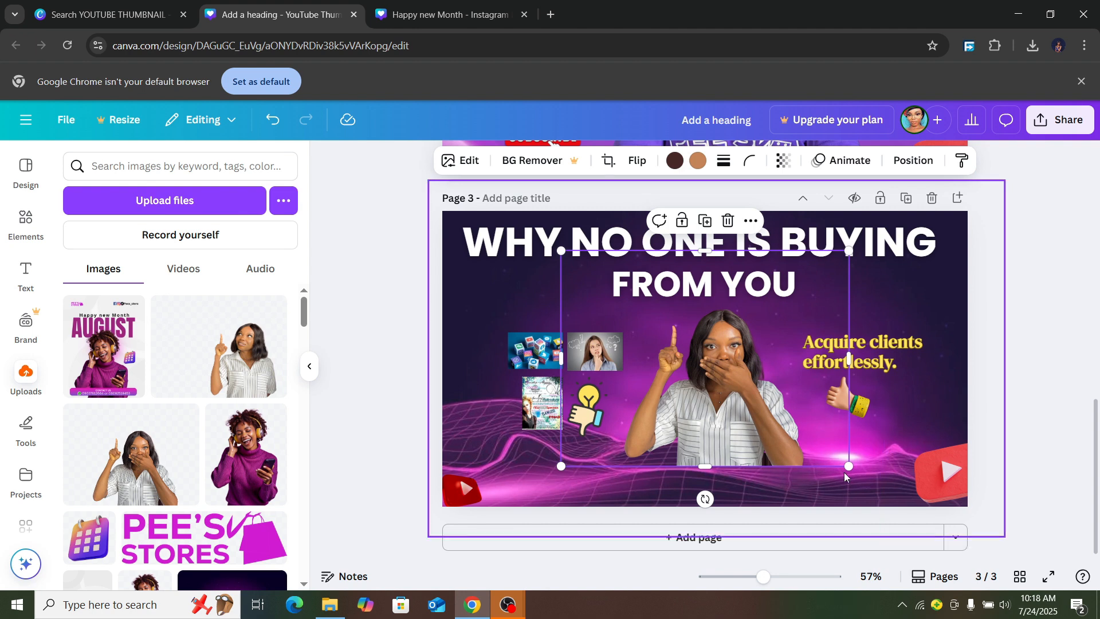
left_click_drag(850, 466, 943, 537)
left_click_drag(811, 465, 747, 432)
Step: Crop the empty top and side margins off the woman's cutout and nudge it slightly lower beneath the heading
left_click_drag(686, 220, 687, 291)
left_click_drag(494, 394, 577, 394)
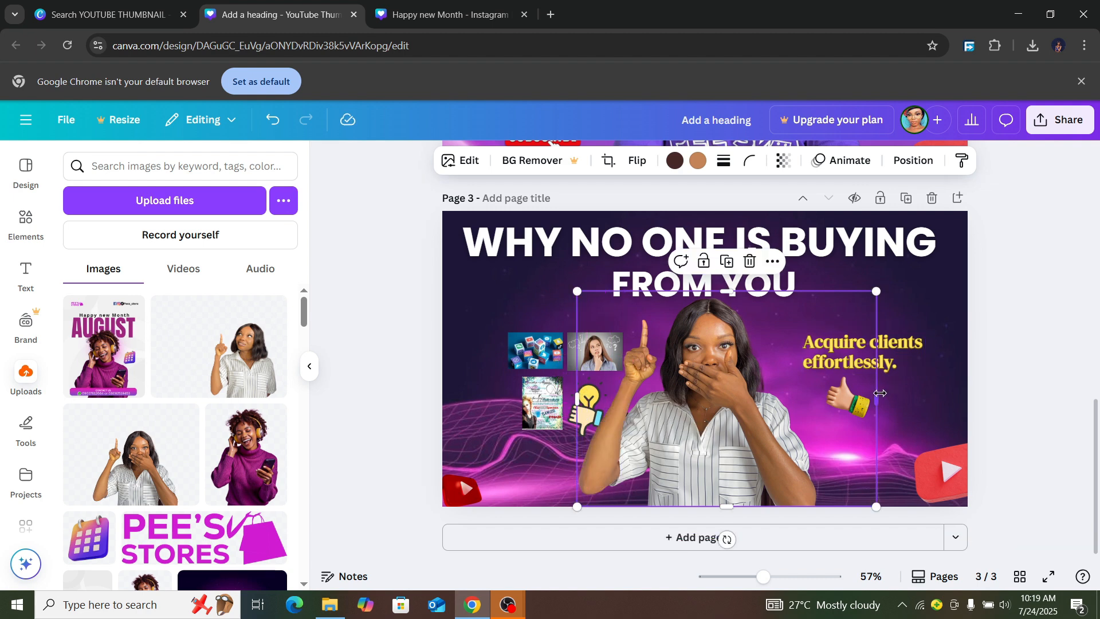
left_click_drag(877, 395, 827, 396)
left_click_drag(368, 297, 616, 423)
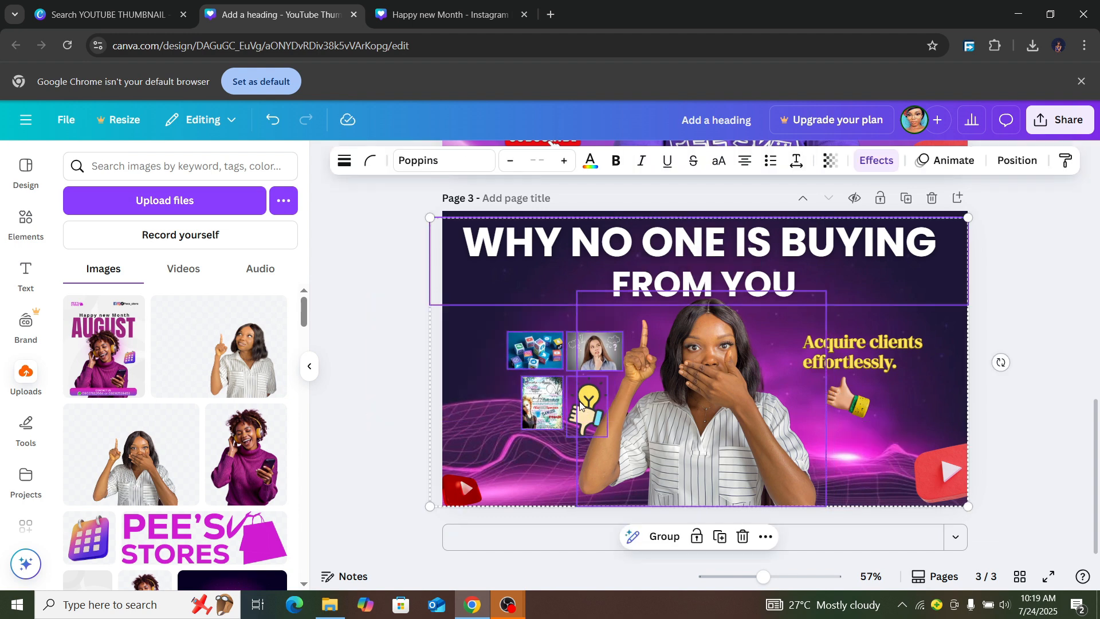
left_click(540, 379)
left_click_drag(713, 377, 716, 382)
left_click(426, 414)
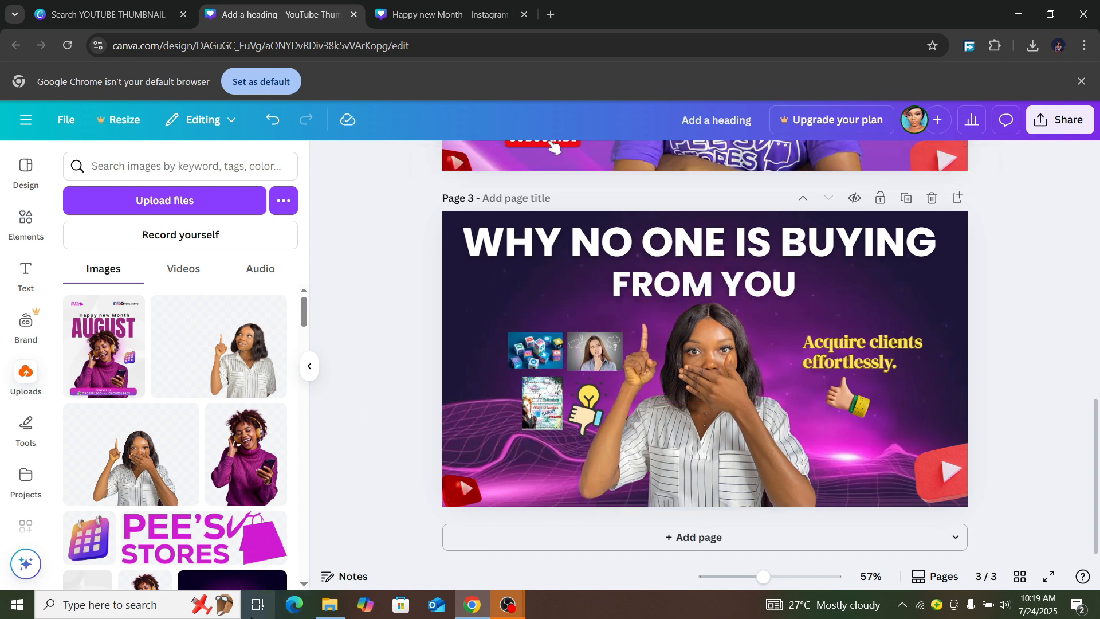
Step: Move the woman's cutout aside and shift the cubes, thinking woman, flyer and thumbs-down images further left in a tight cluster
left_click_drag(561, 364, 598, 355)
left_click(584, 359)
left_click_drag(554, 398, 526, 396)
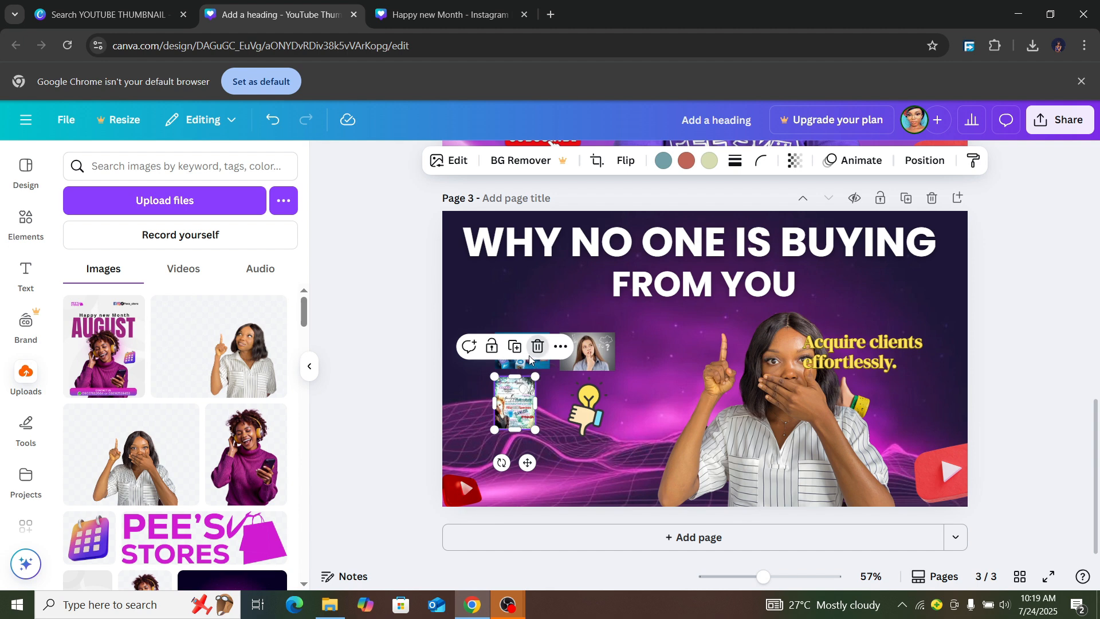
left_click(525, 332)
left_click(519, 347)
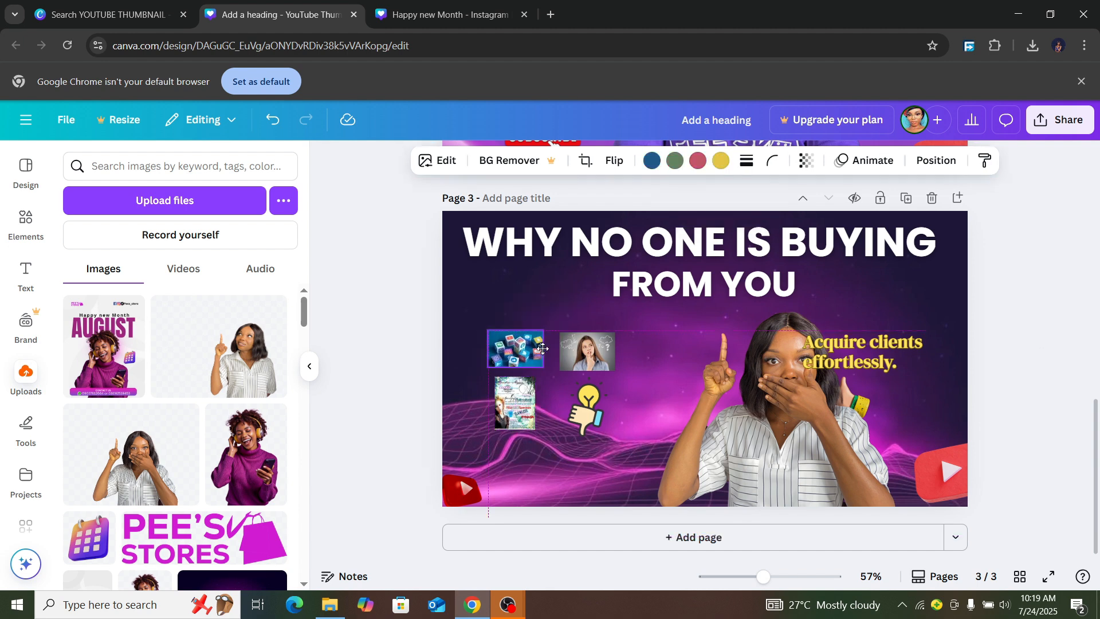
left_click_drag(575, 350, 564, 348)
left_click(523, 425)
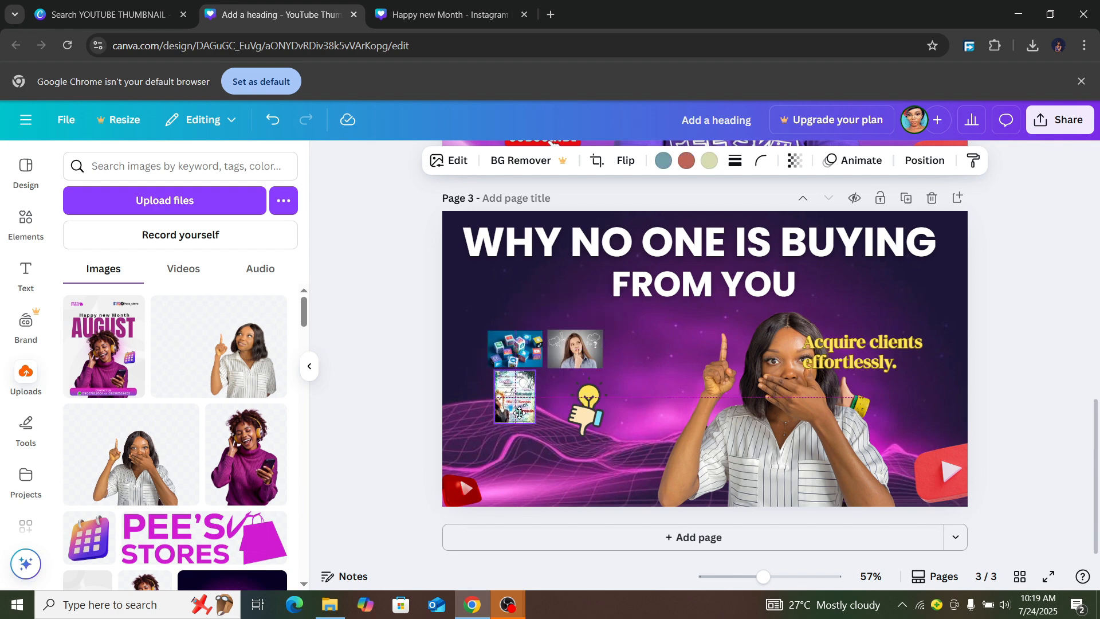
left_click_drag(580, 424, 554, 421)
Step: Move the woman's cutout back to the page's centre, resize it slightly and lower it to clear the heading
left_click_drag(758, 439, 668, 428)
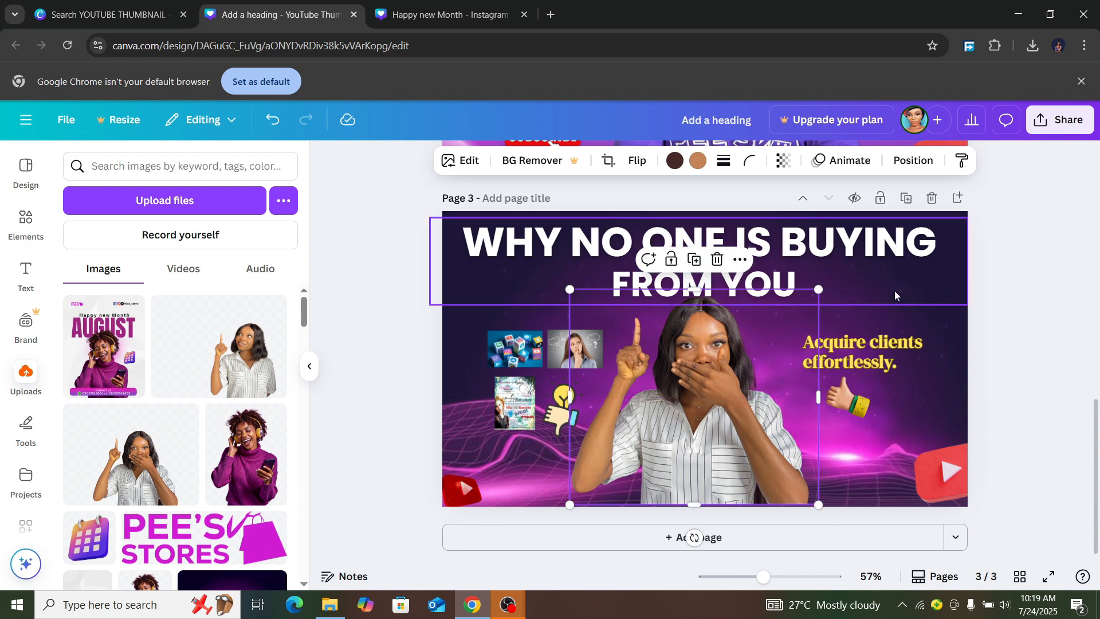
left_click_drag(819, 291, 836, 288)
left_click_drag(750, 385, 742, 397)
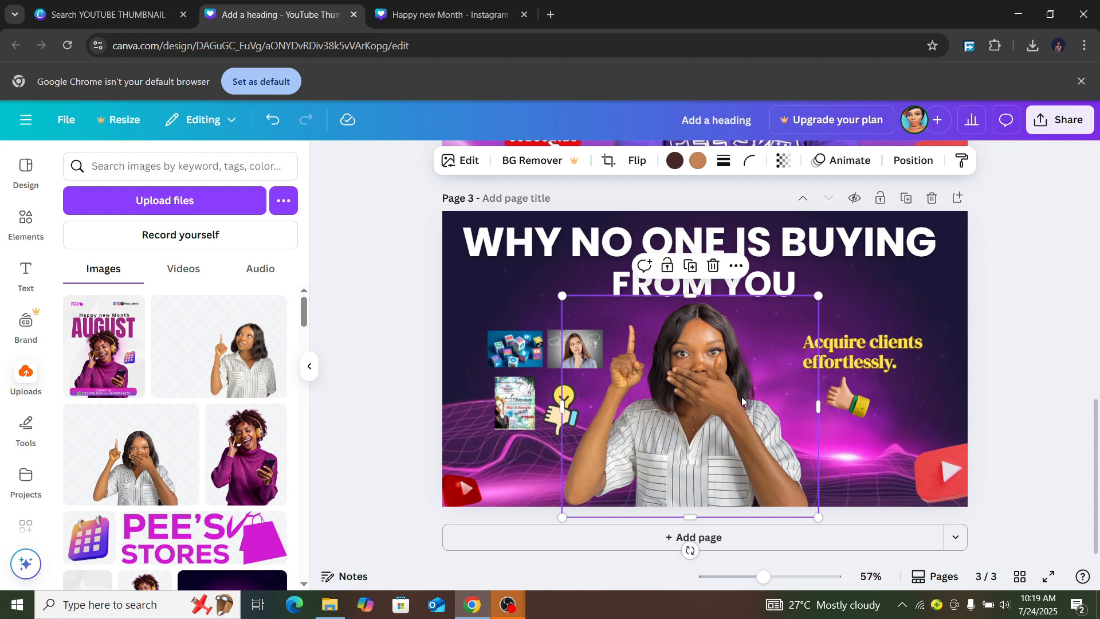
Step: Apply an Outline shadow to the woman's cutout with size 16 and light grey colour #E6E3E3
left_click(469, 163)
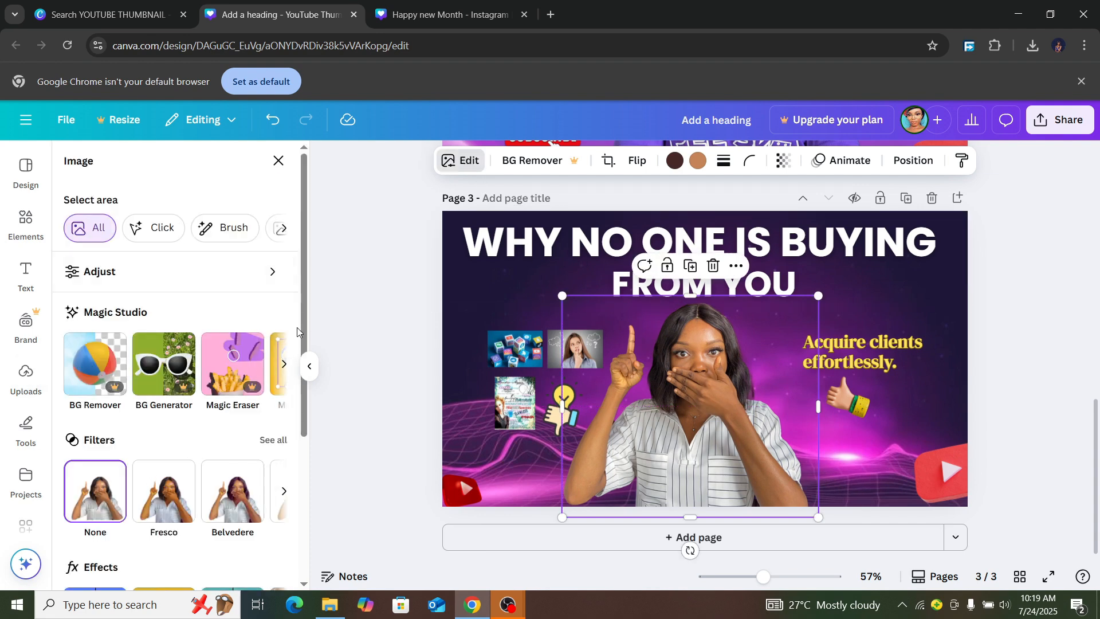
scroll(131, 457, "down", 3)
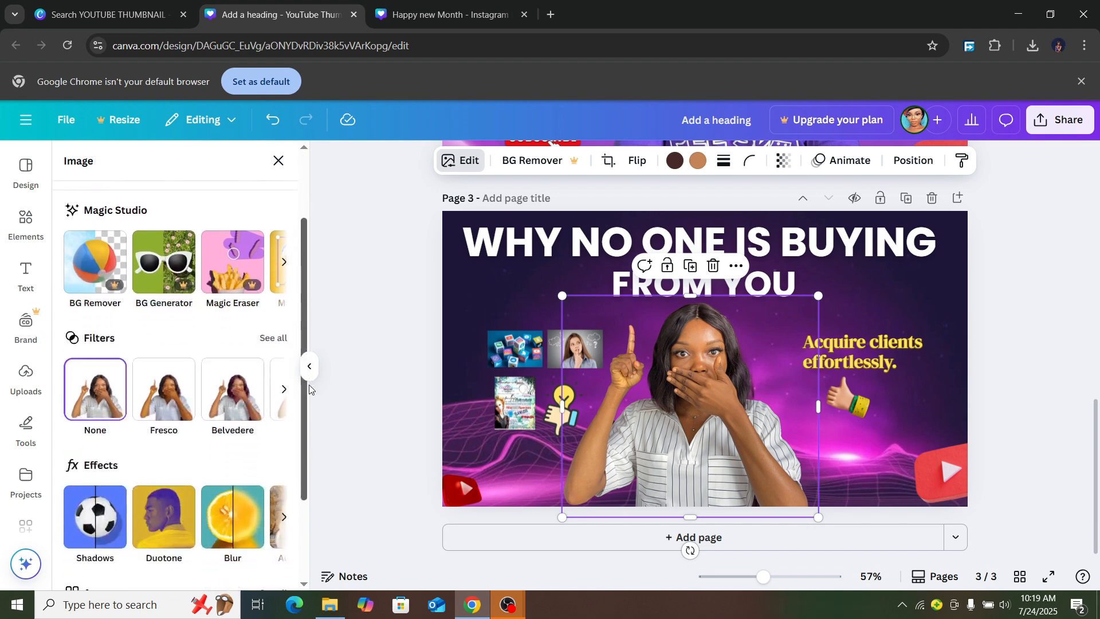
left_click(115, 451)
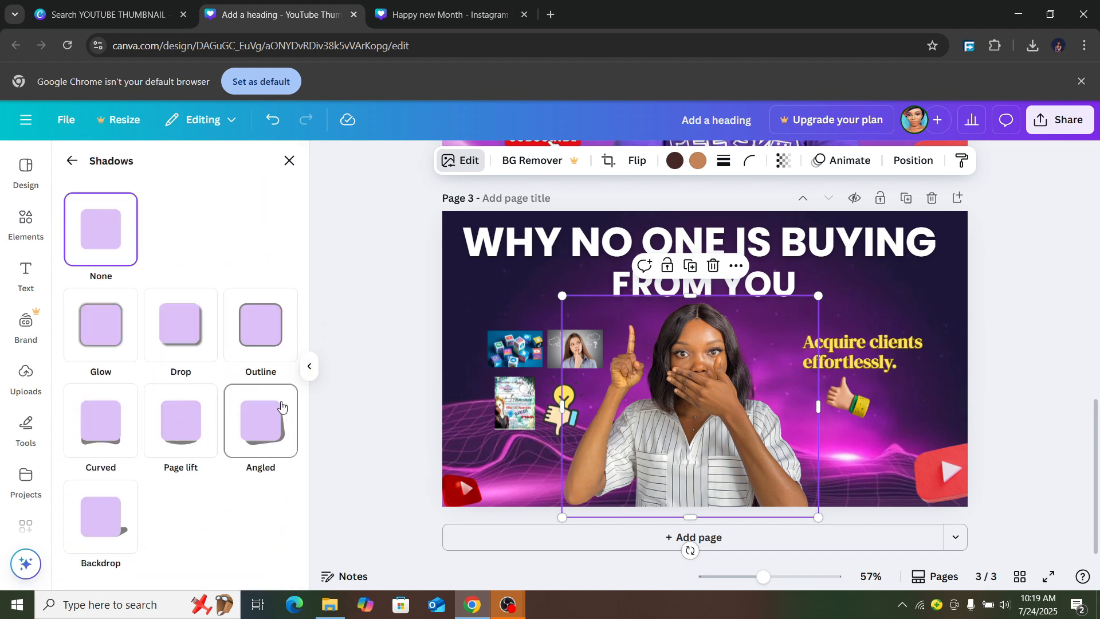
left_click(254, 326)
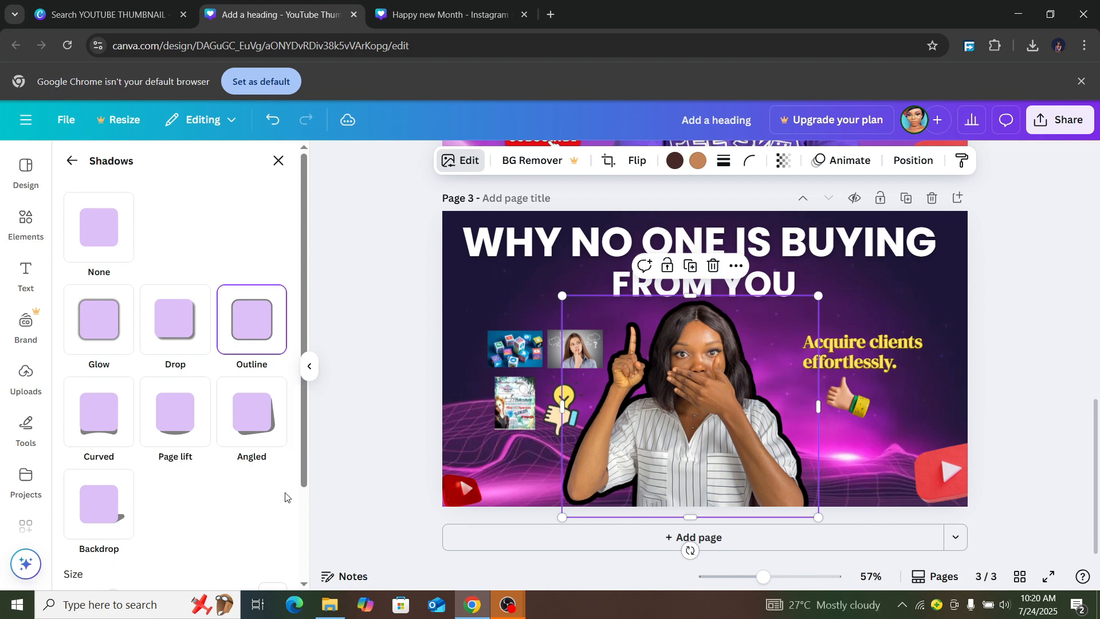
scroll(305, 453, "down", 2)
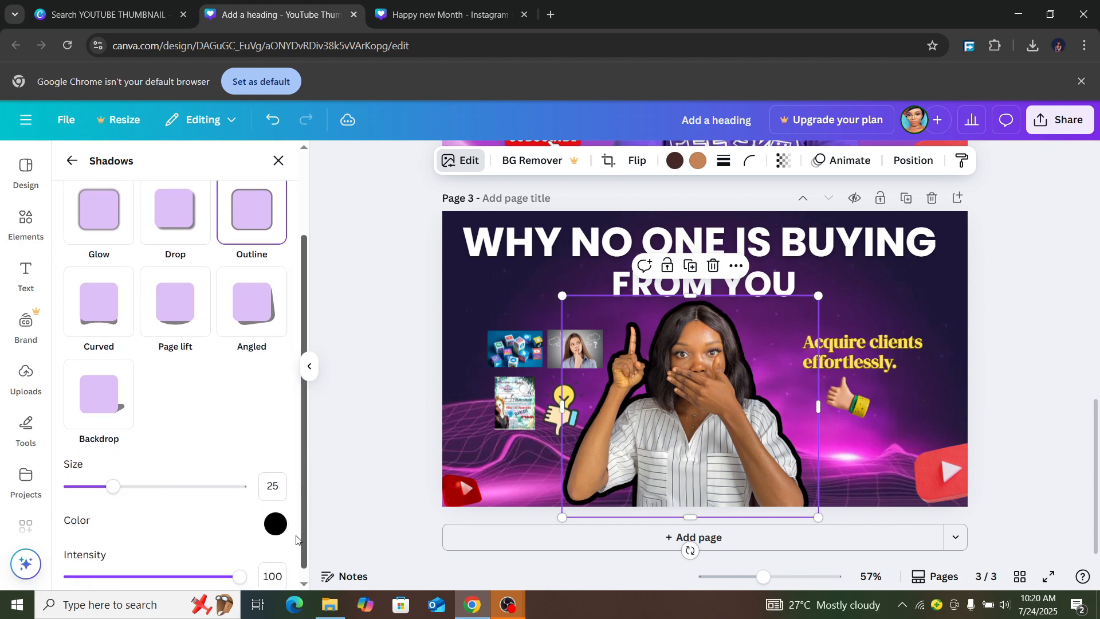
left_click_drag(110, 478, 98, 481)
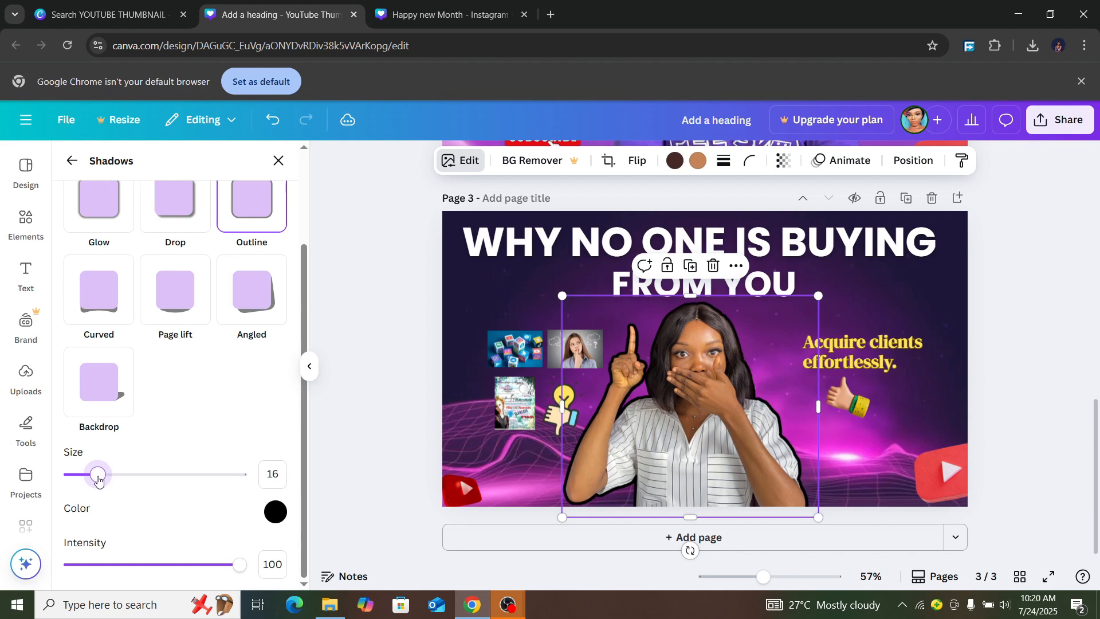
left_click(274, 511)
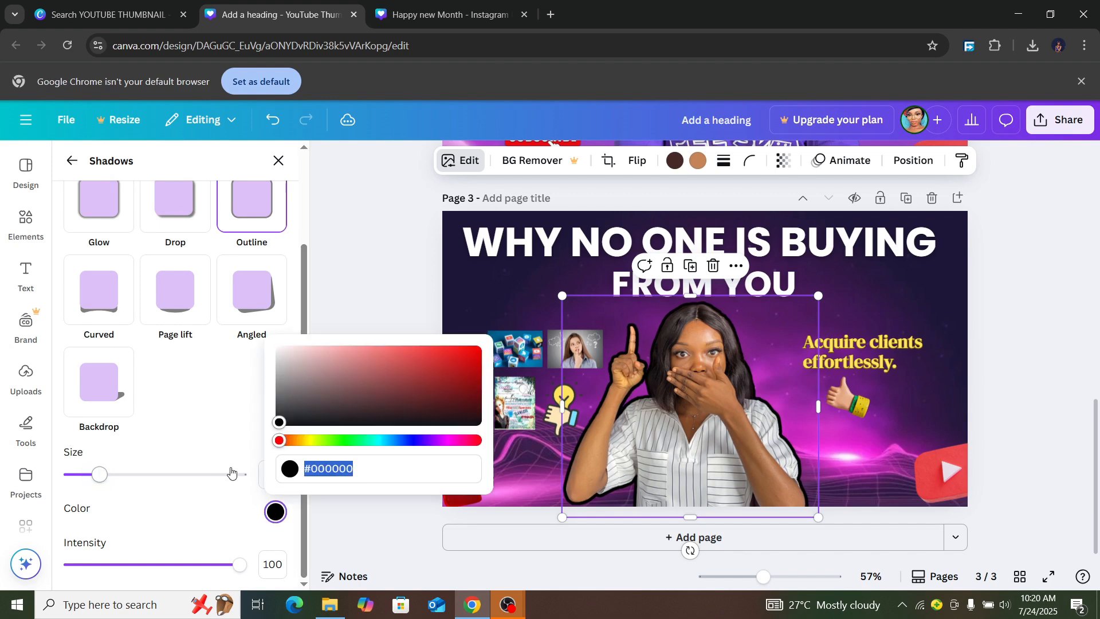
left_click(281, 357)
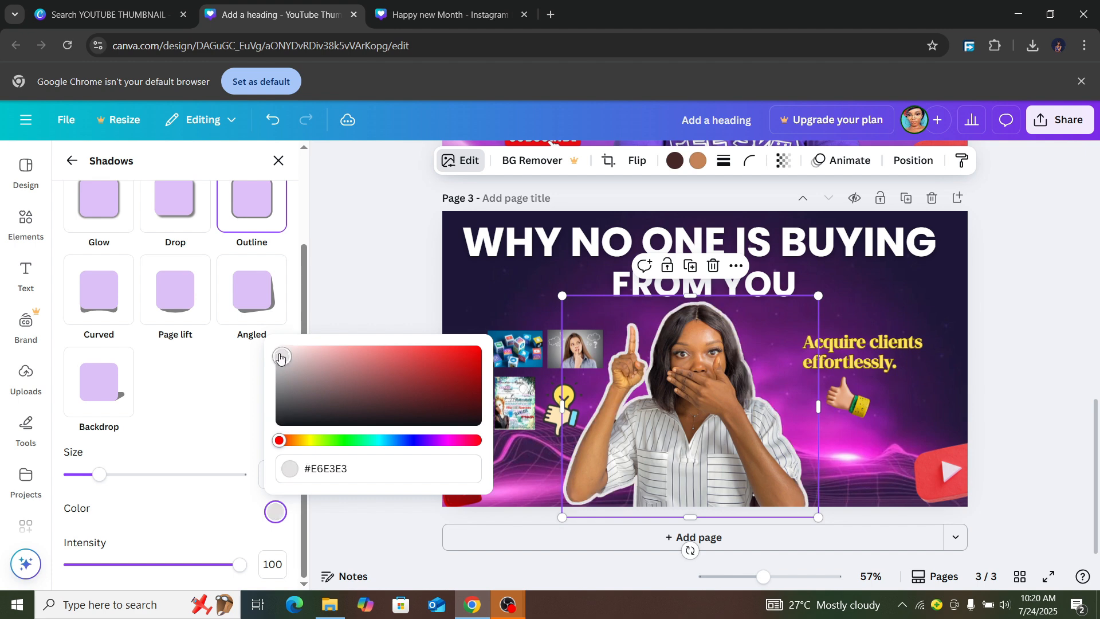
left_click(1058, 293)
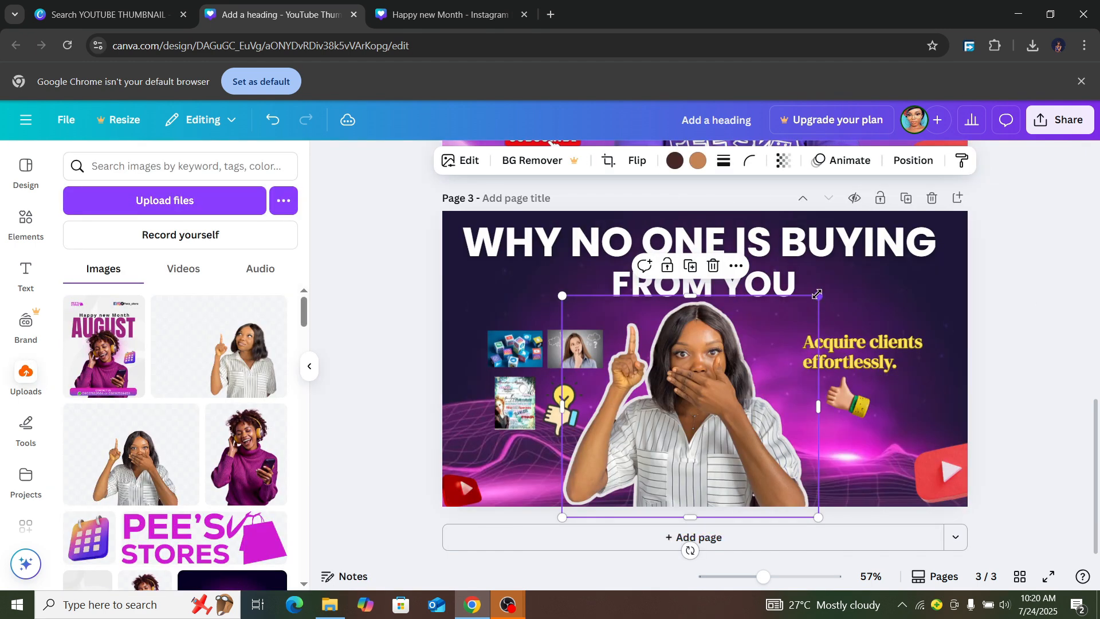
Step: Enlarge the outlined woman slightly and centre her horizontally on the page, just below the heading
left_click_drag(819, 296, 833, 283)
left_click_drag(736, 386, 737, 393)
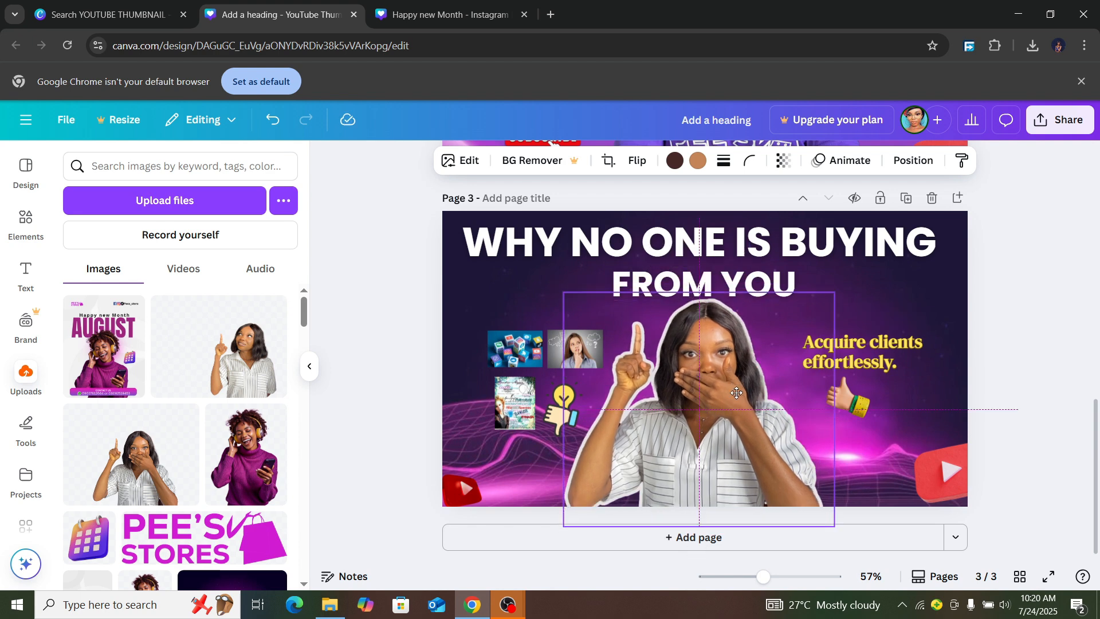
left_click(1056, 390)
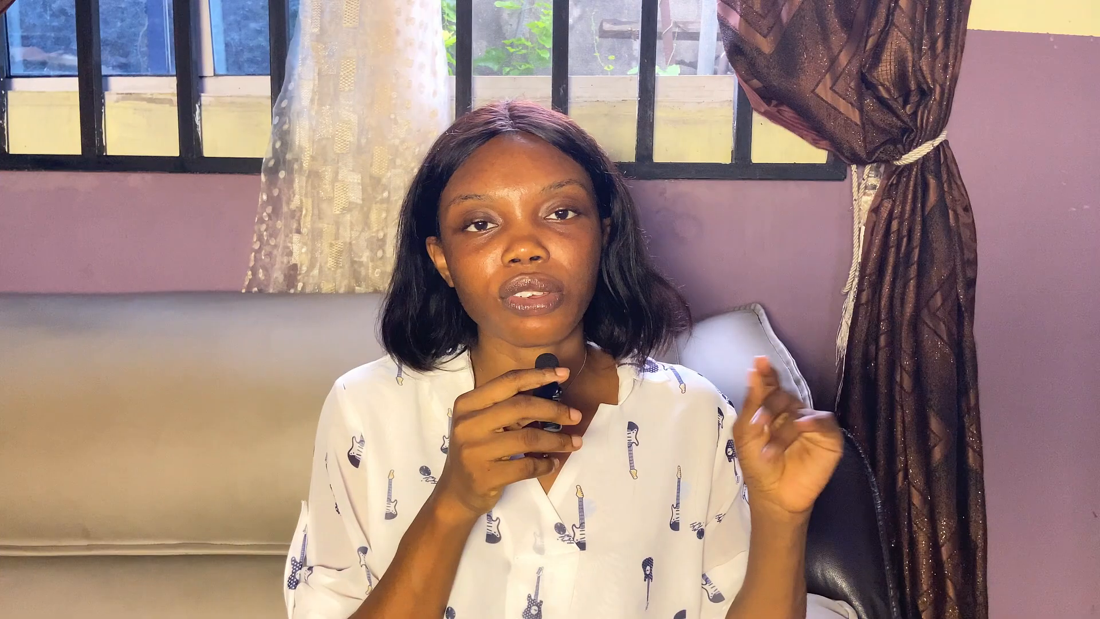